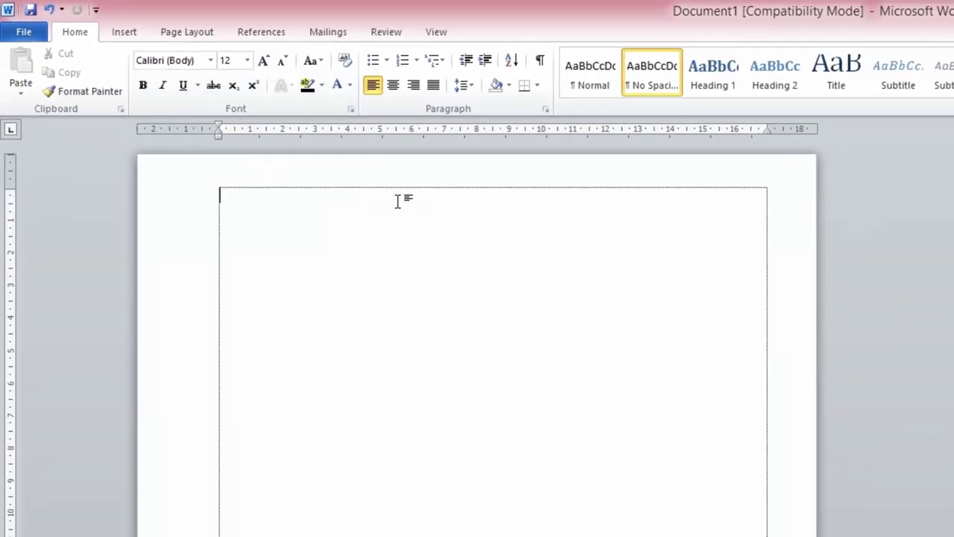
Centre the first line and type the Khmer title វិក័យបត្រ using the Khmer keyboard layout.
click(393, 85)
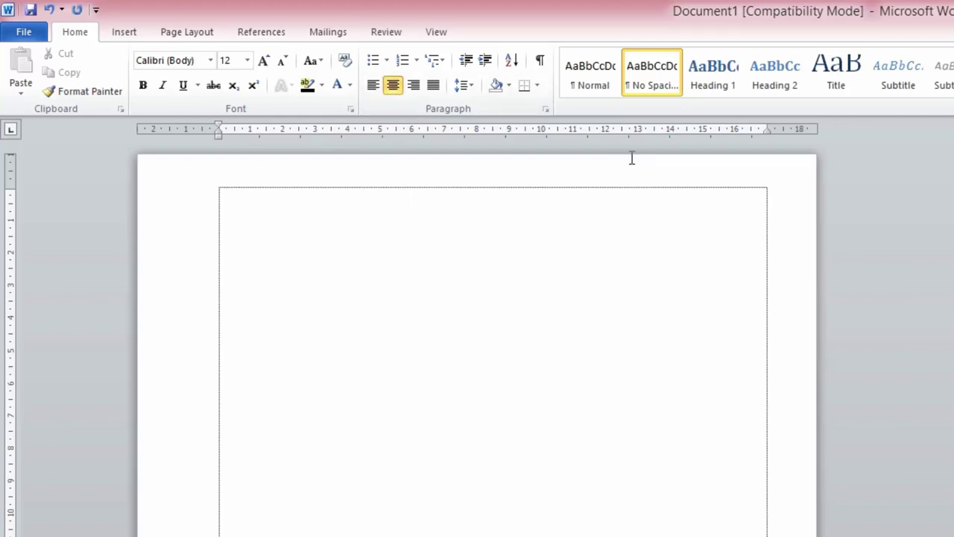
key(alt+shift)
text(វិក័យ)
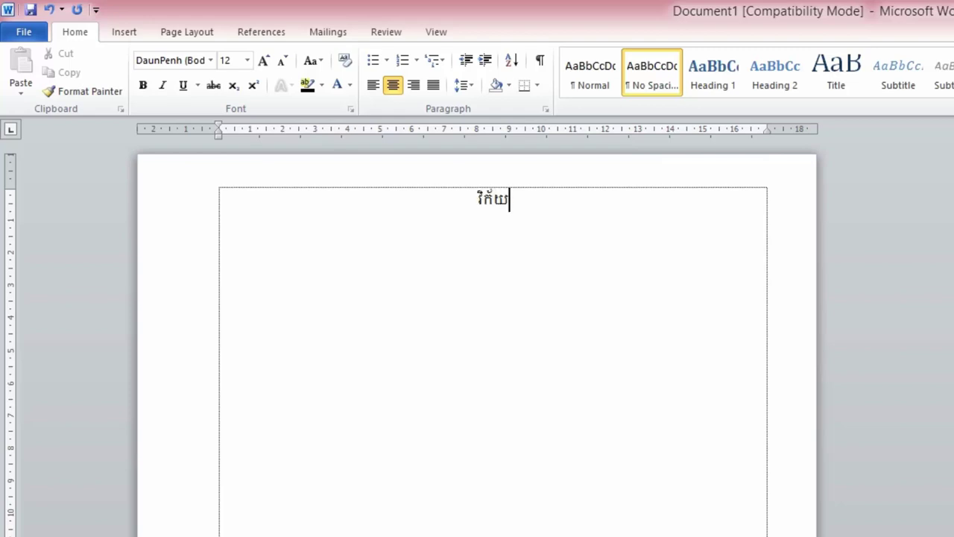
text(បត្រ)
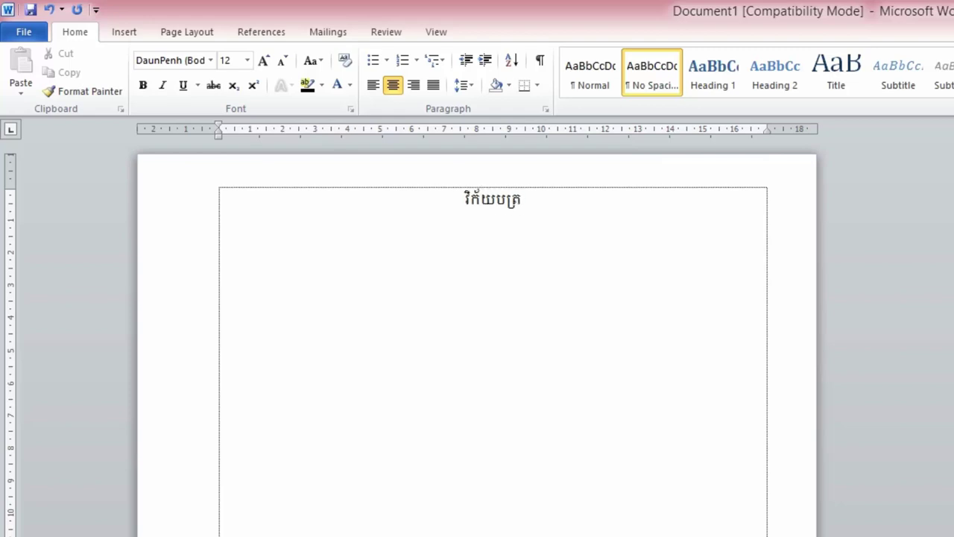
Set the title វិក័យបត្រ in Khmer OS Muol at 16 pt.
drag(528, 198, 467, 191)
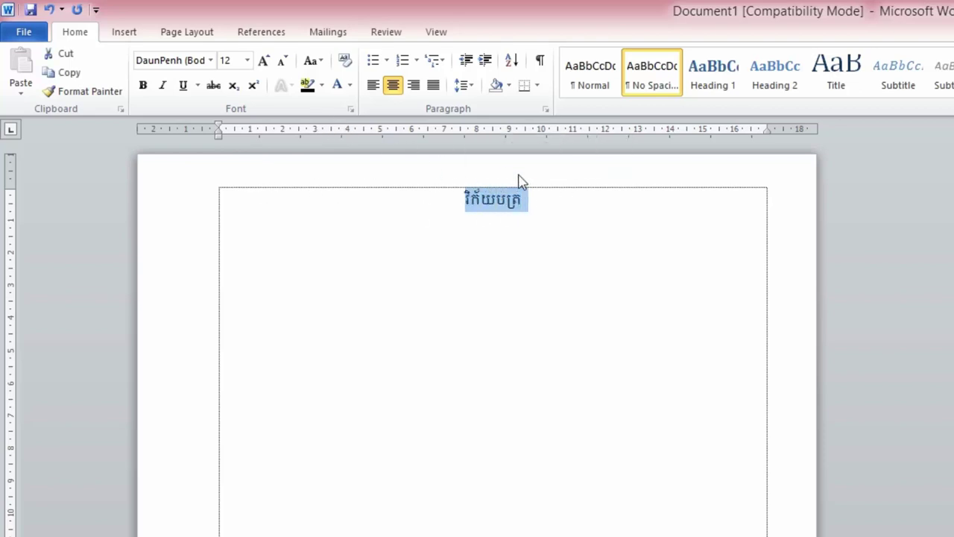
click(210, 61)
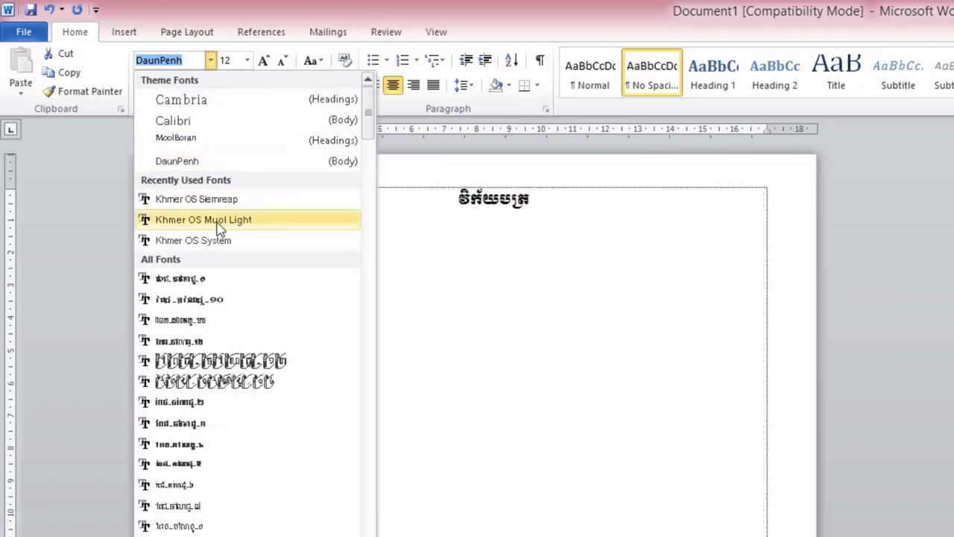
click(193, 223)
click(263, 64)
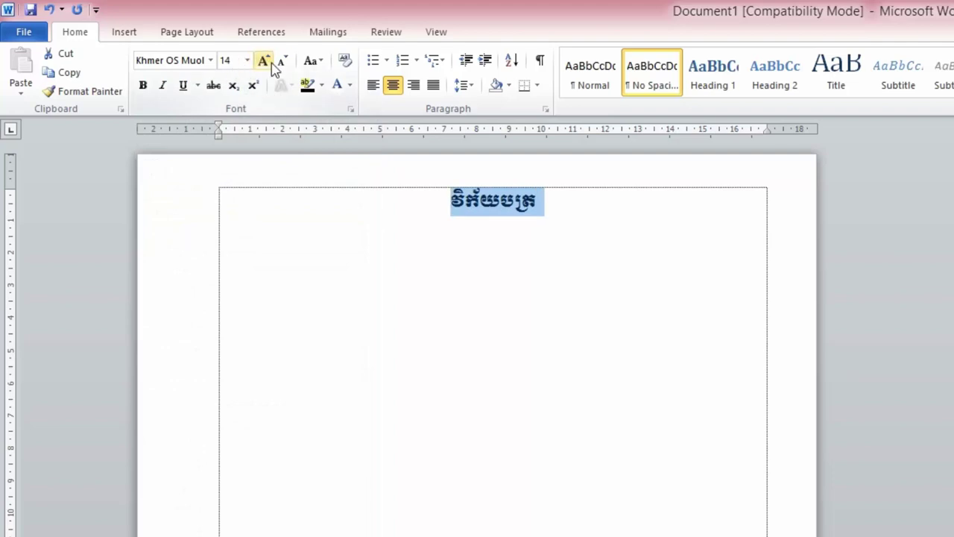
click(264, 65)
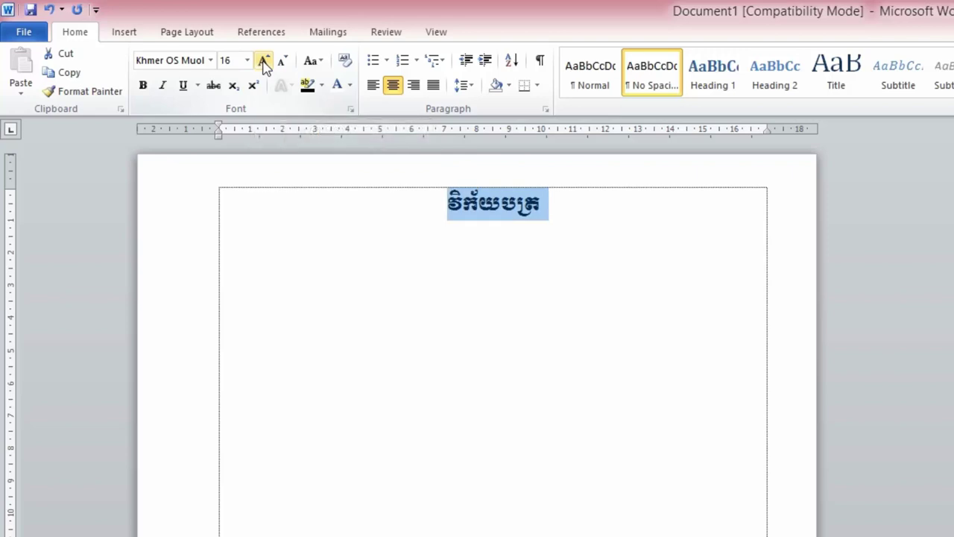
Start a new line below the title in the No Spacing style.
click(578, 202)
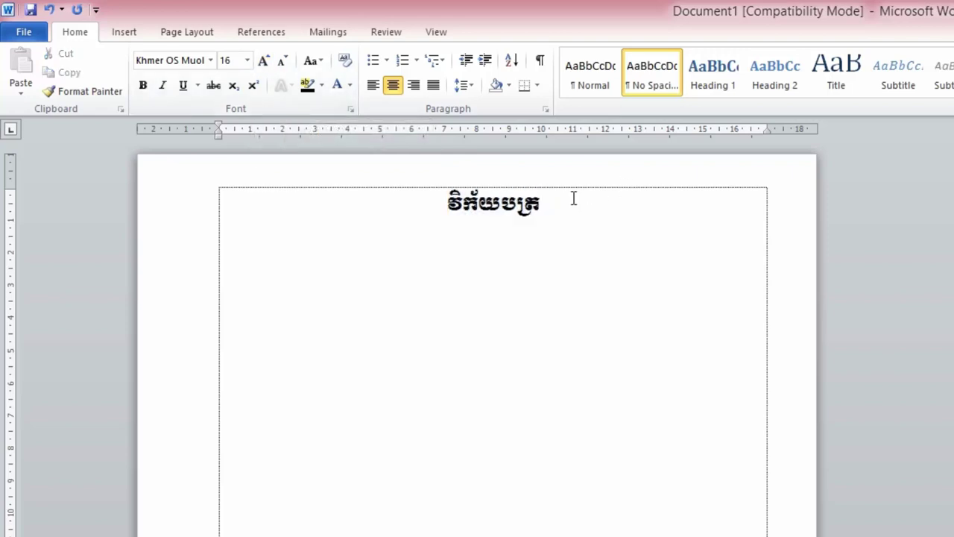
key(Return)
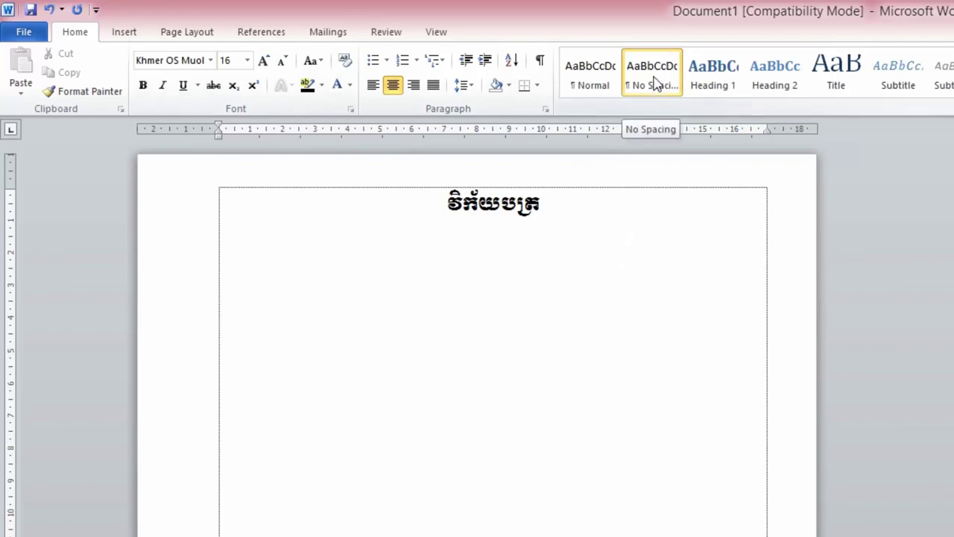
click(655, 82)
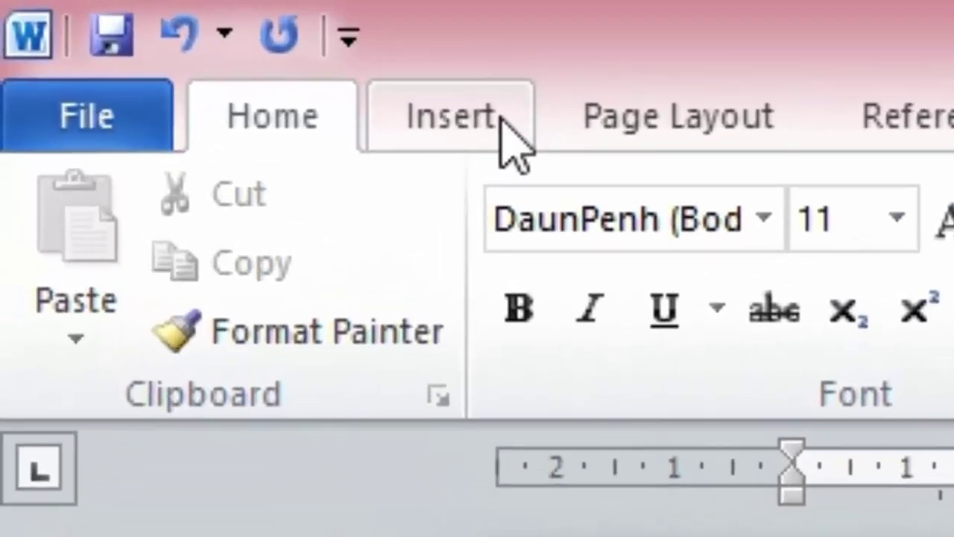
Insert a table of 5 columns and 15 rows below the title via Insert Table.
click(239, 55)
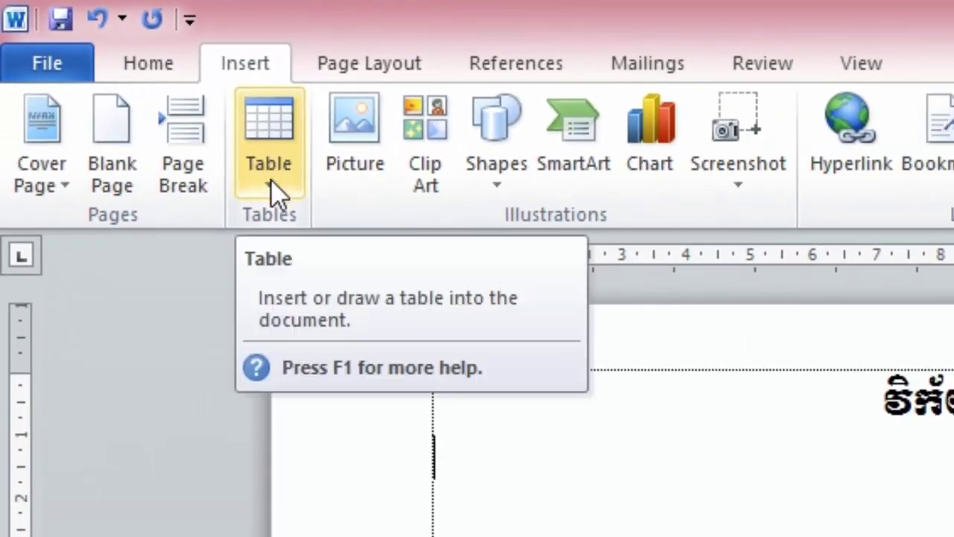
click(272, 190)
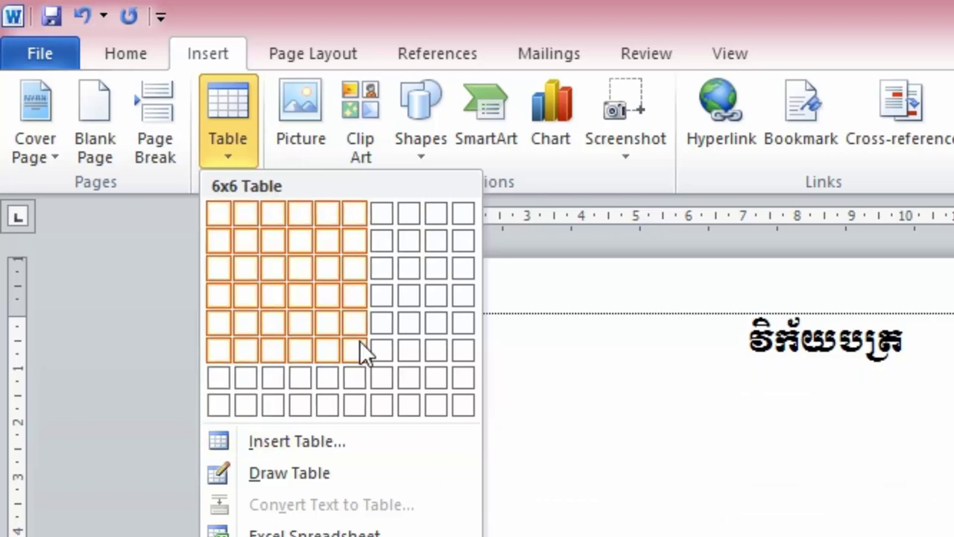
click(267, 435)
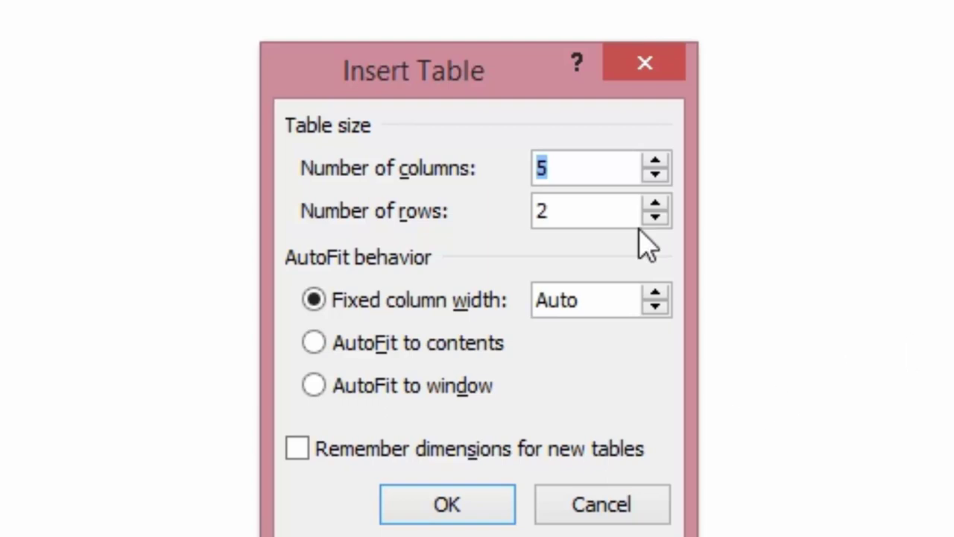
click(607, 174)
click(655, 163)
click(655, 162)
click(656, 178)
key(Tab)
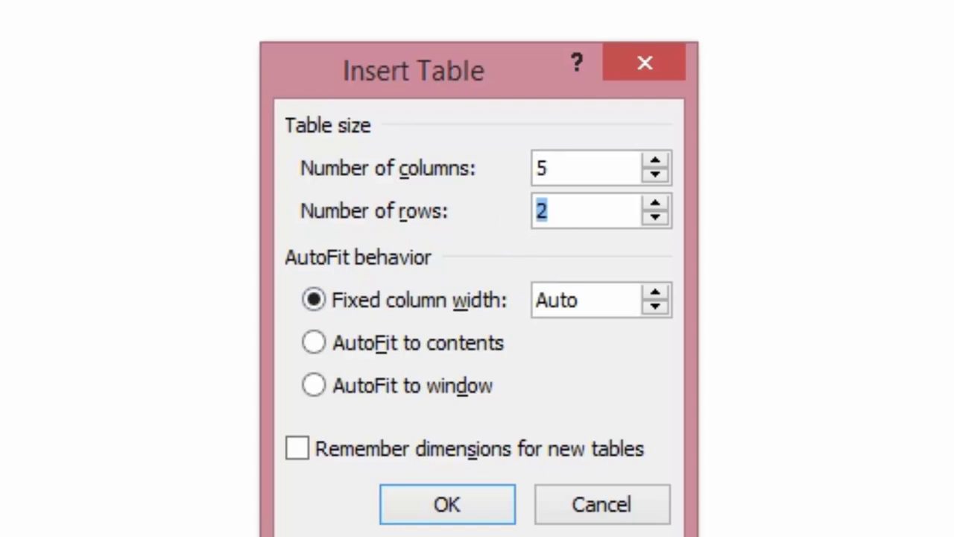
text(15)
click(478, 500)
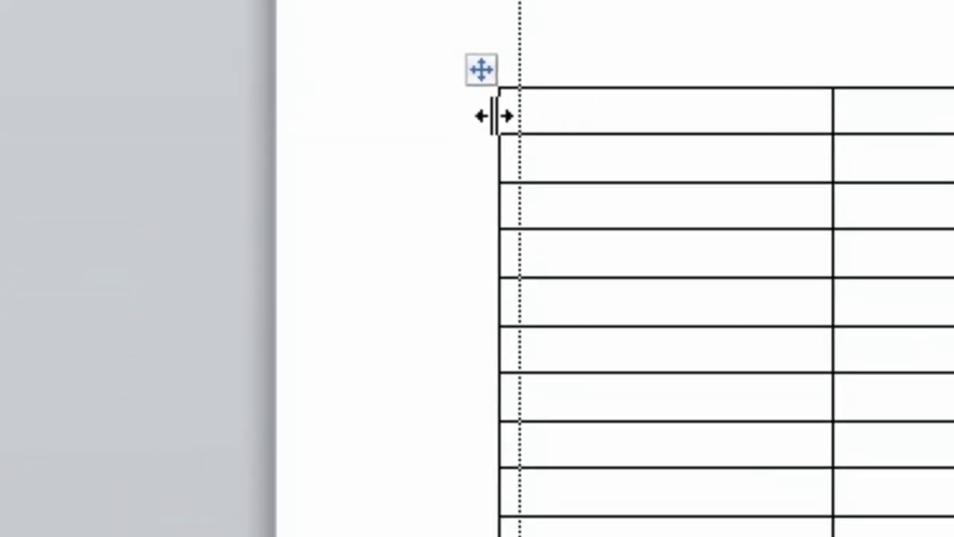
Align the table's left and right edges with the page margins, undoing a row-height tweak.
drag(504, 116, 520, 115)
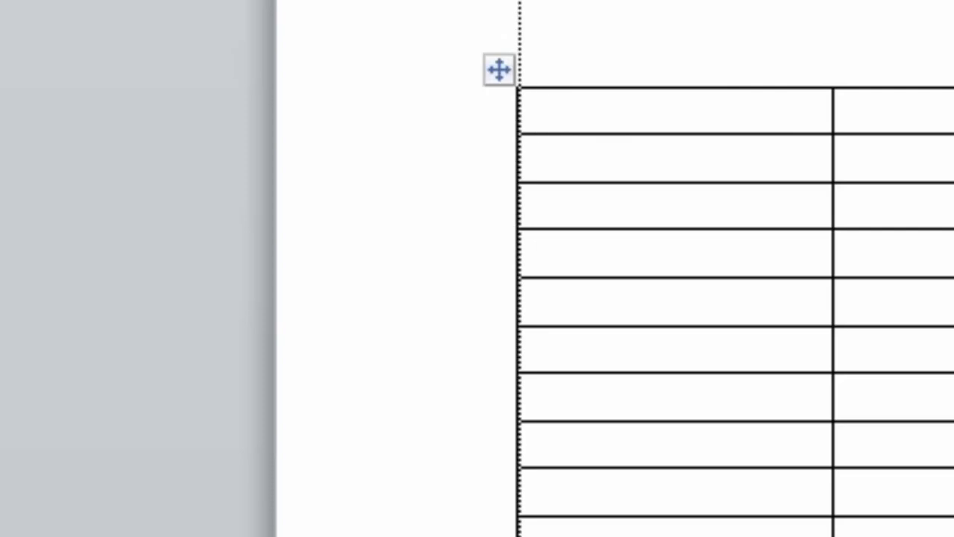
drag(767, 119, 748, 124)
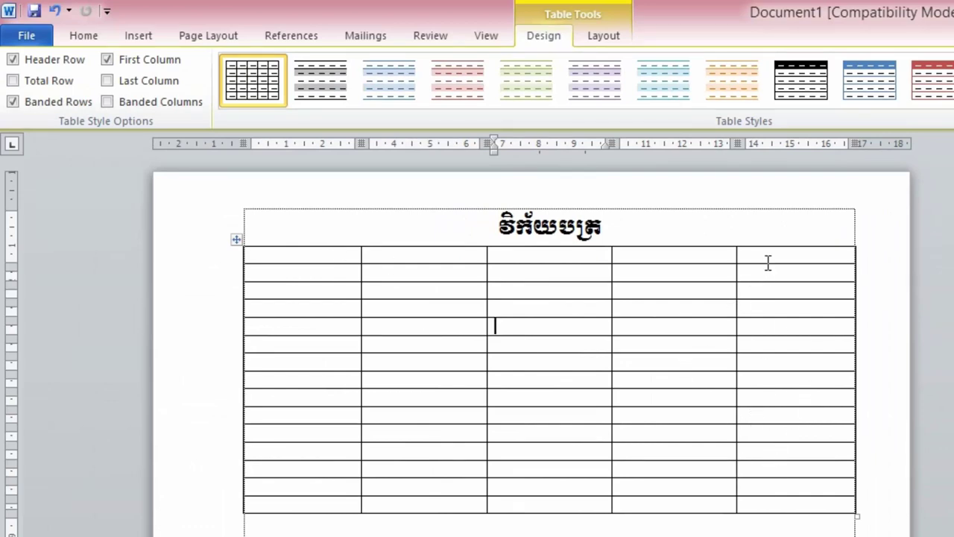
drag(767, 264, 773, 307)
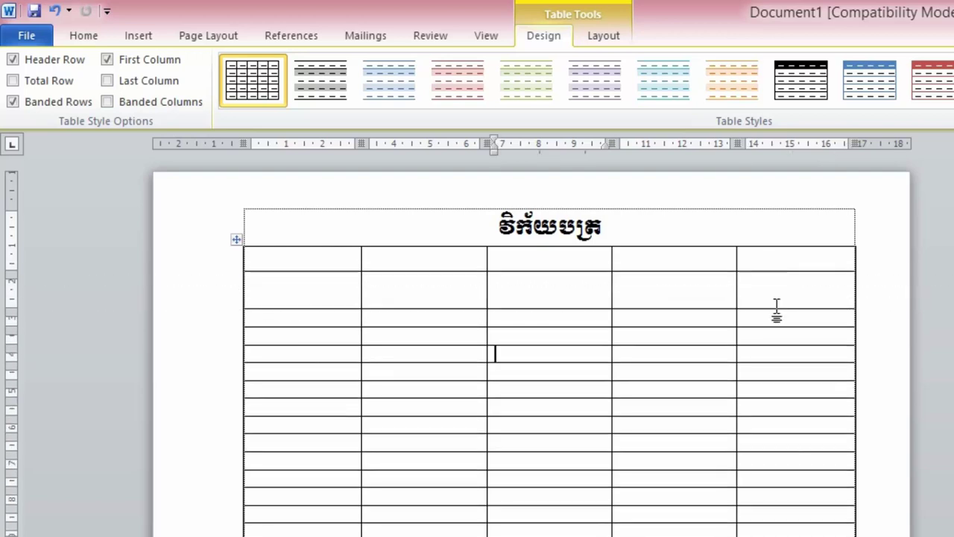
click(54, 10)
click(54, 11)
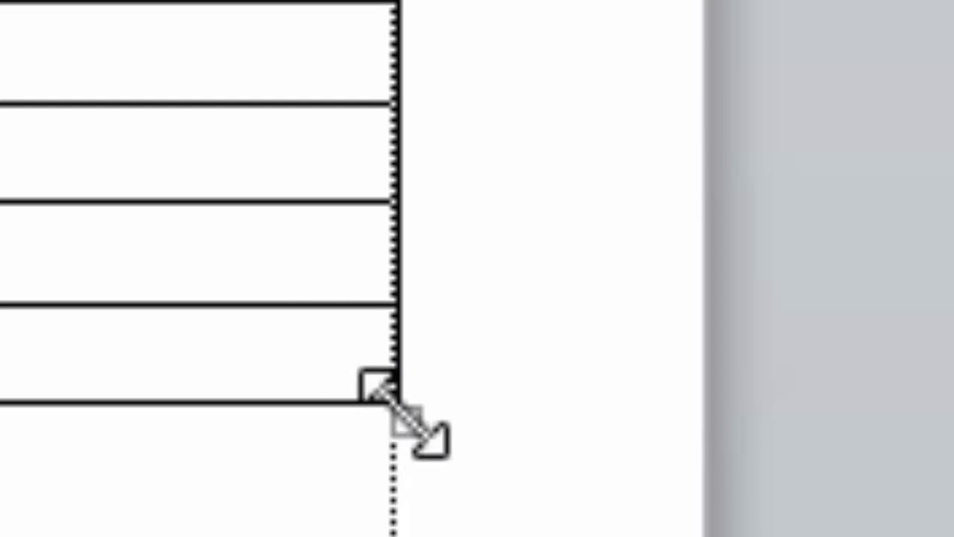
Resize the table's rows by dragging its bottom edge, ending with a shorter grid.
drag(406, 421, 840, 494)
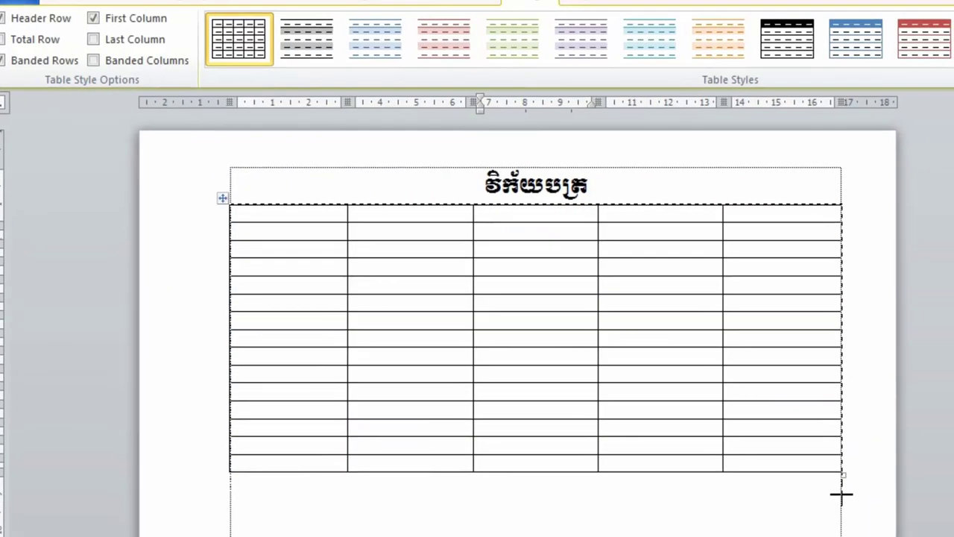
drag(840, 495, 797, 536)
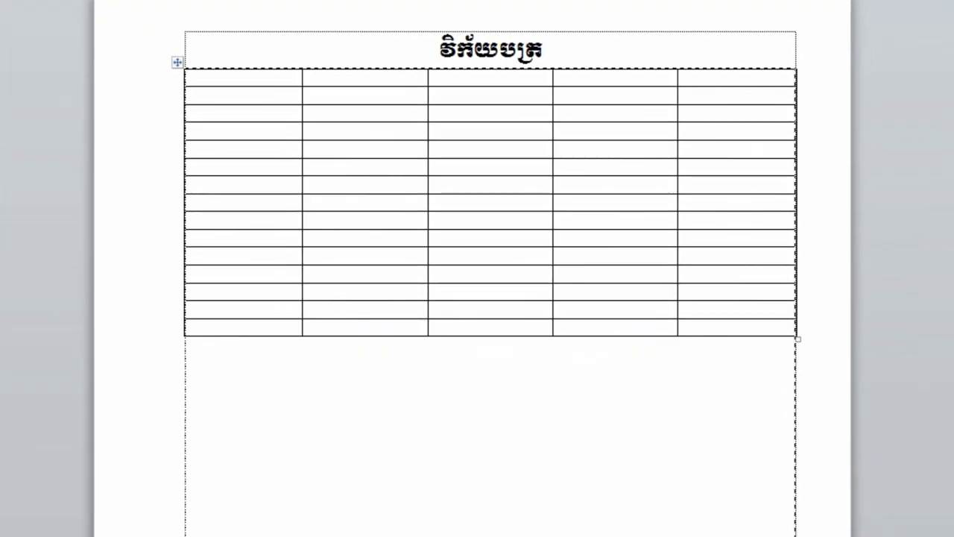
click(445, 69)
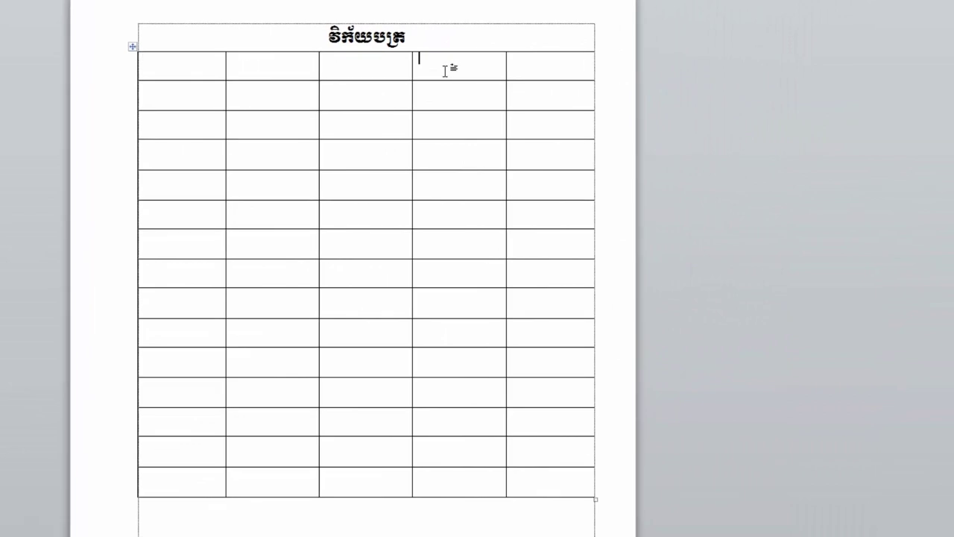
click(453, 93)
click(472, 274)
click(470, 363)
drag(593, 501, 596, 387)
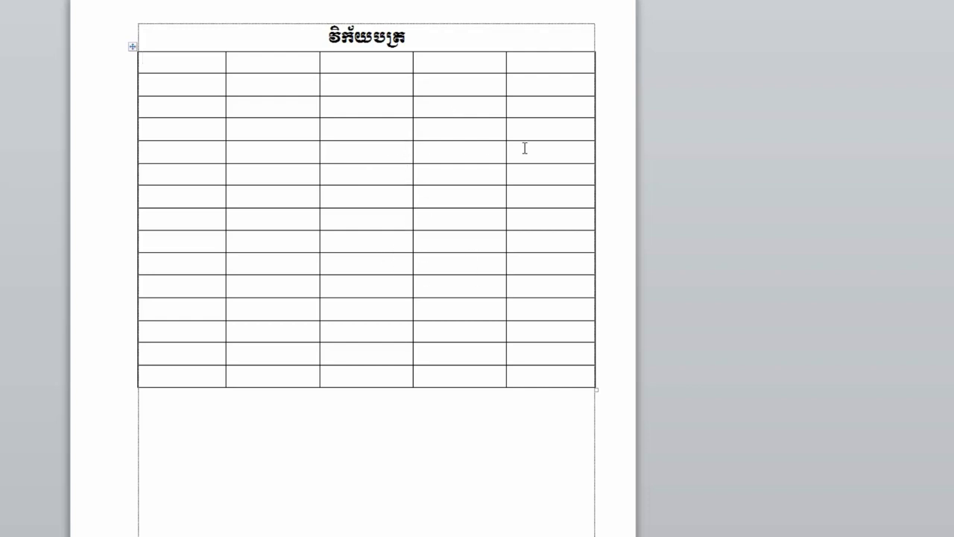
mouse_move(319, 25)
mouse_down()
mouse_move(575, 241)
mouse_move(614, 404)
mouse_up()
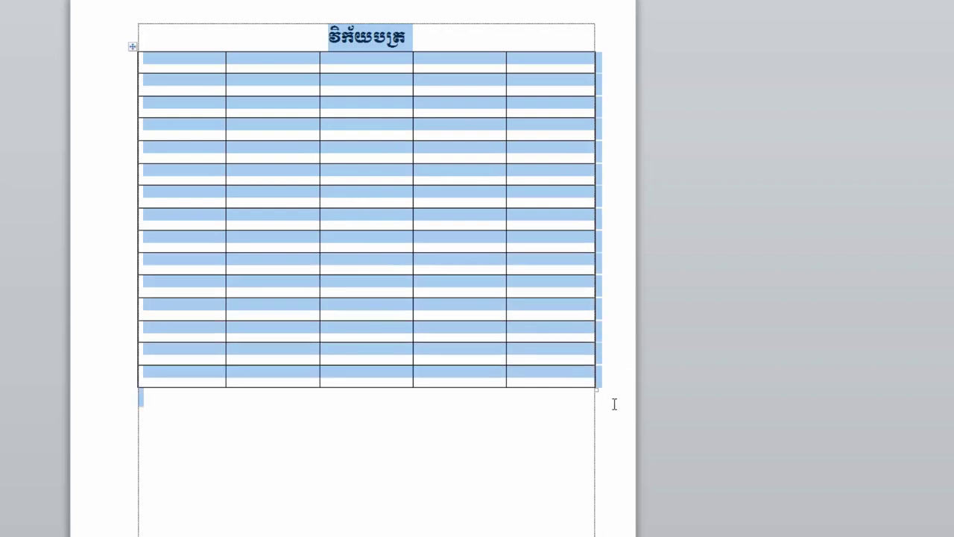
click(440, 147)
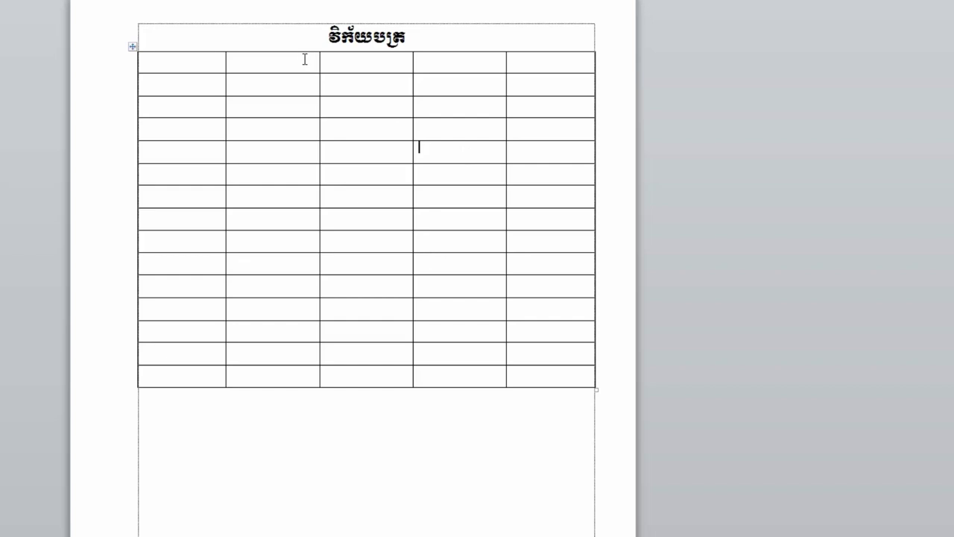
drag(225, 58, 185, 61)
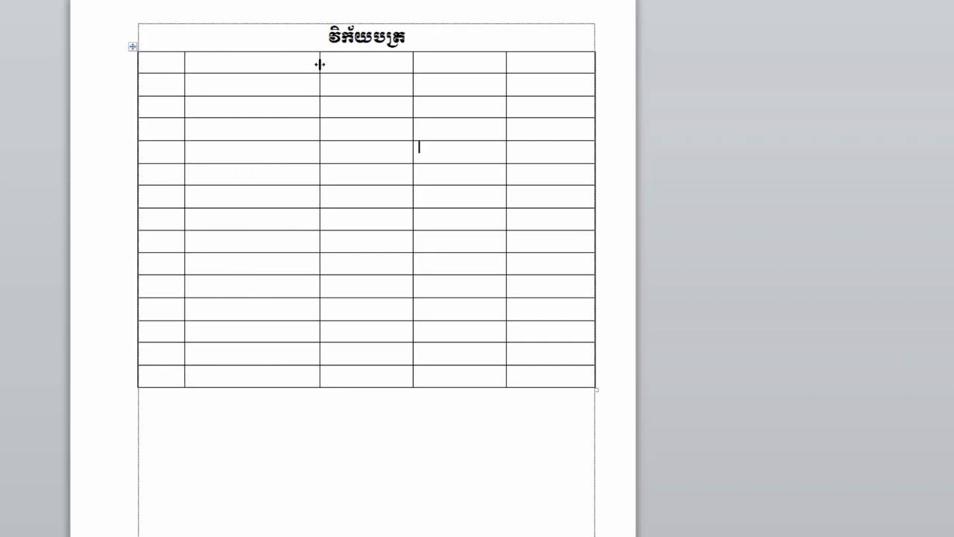
drag(320, 64, 326, 64)
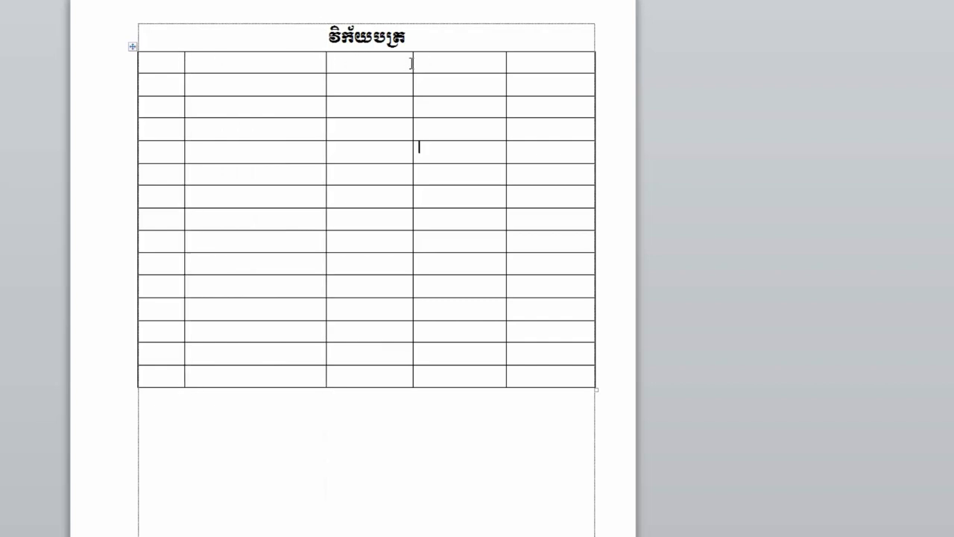
drag(412, 64, 420, 64)
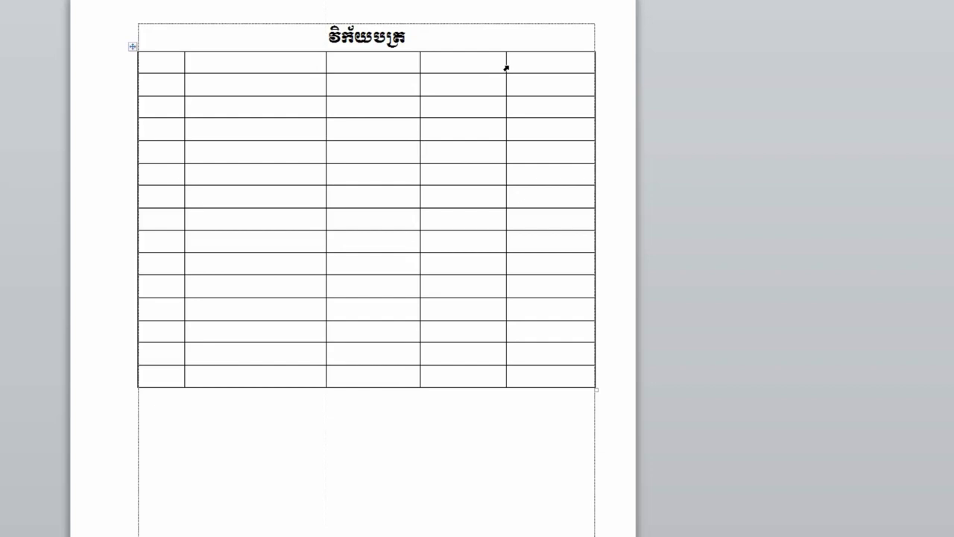
drag(506, 65, 505, 66)
drag(172, 61, 533, 69)
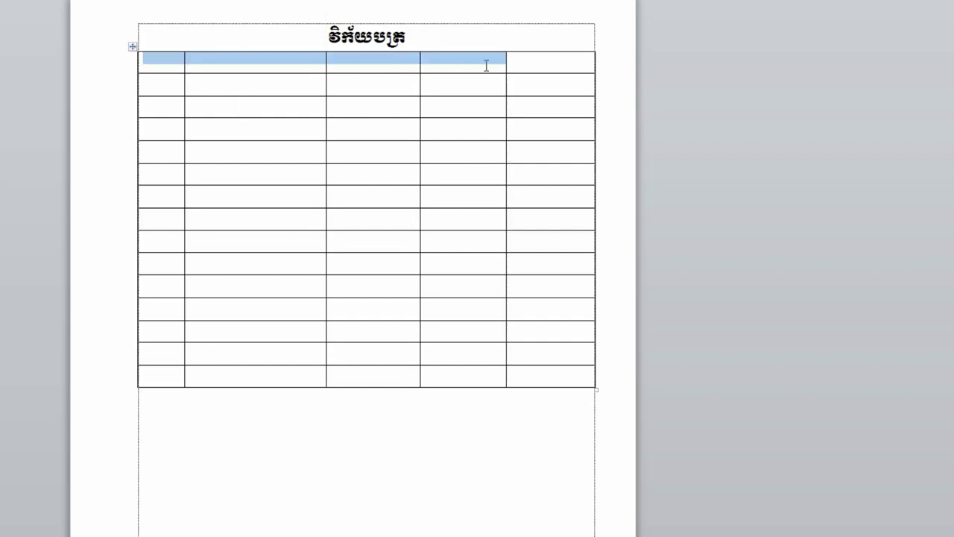
click(205, 62)
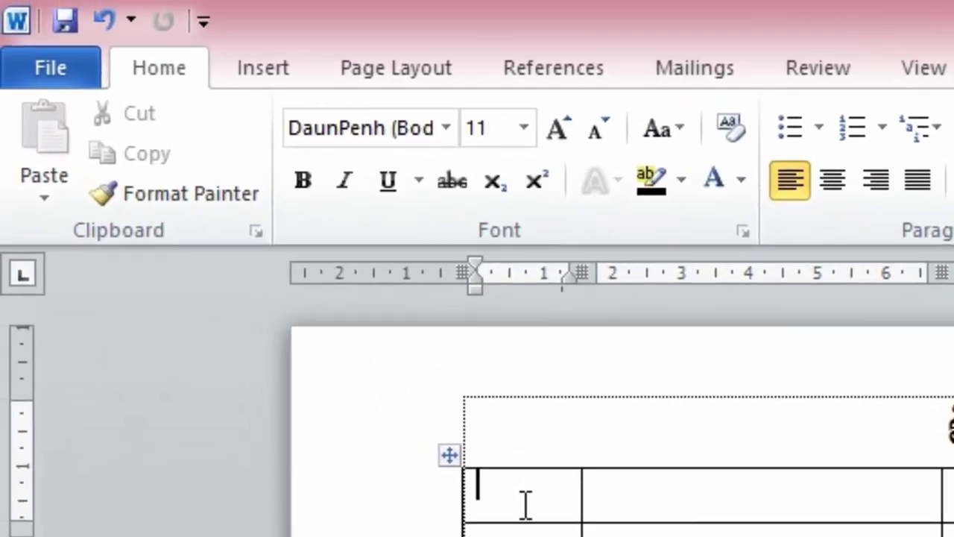
Set the first header cell to Khmer OS Muol Light and clear mistyped text.
click(445, 129)
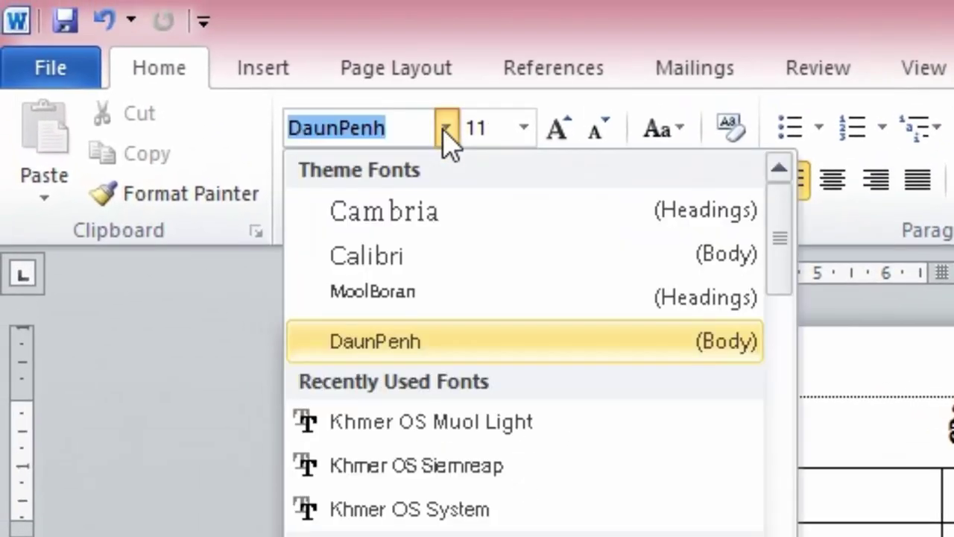
click(532, 421)
text(ទា)
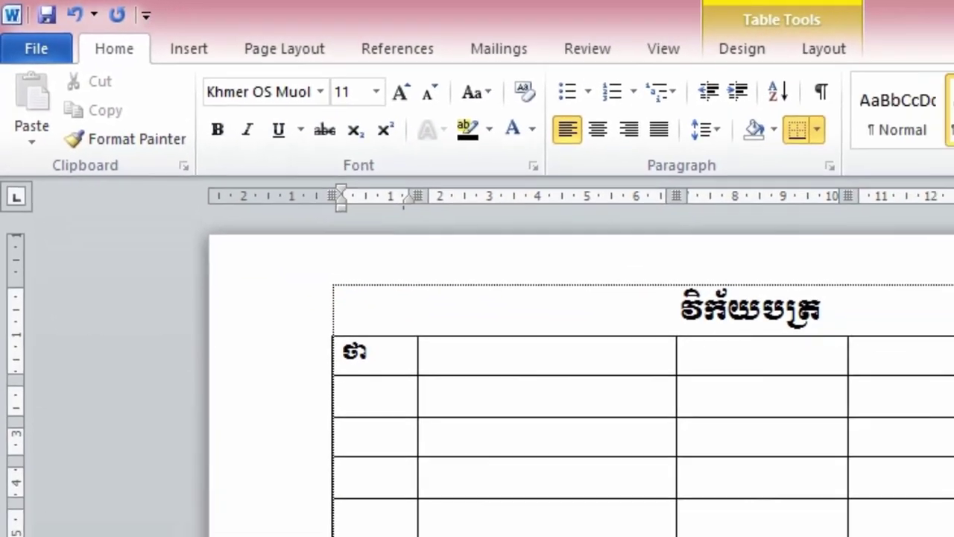
text(ដទ)
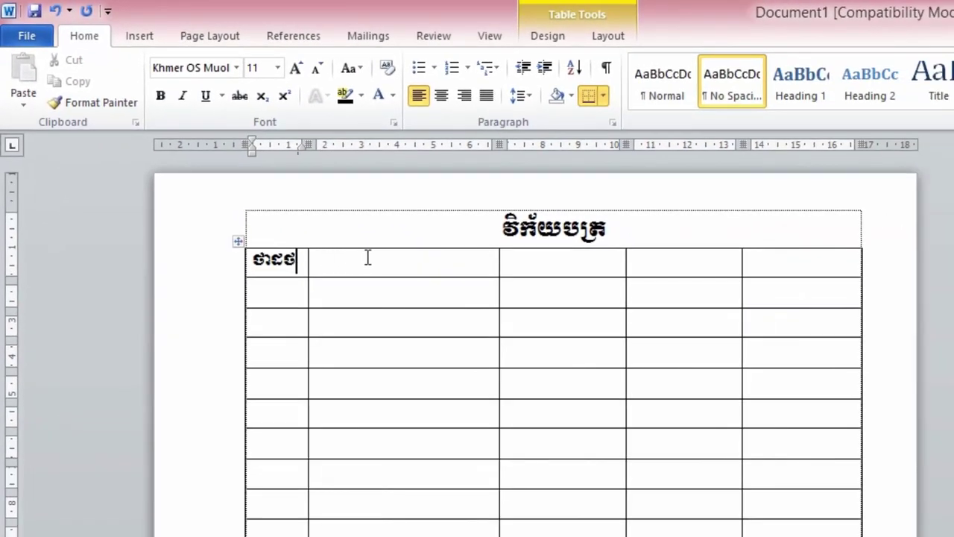
key(BackSpace)
key(BackSpace)
key(BackSpace)
text(ល.រ)
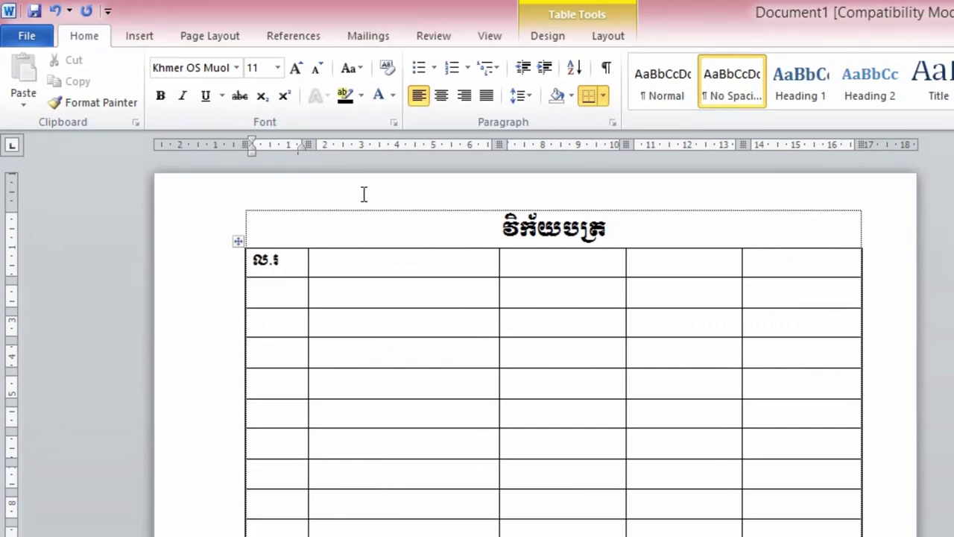
click(370, 274)
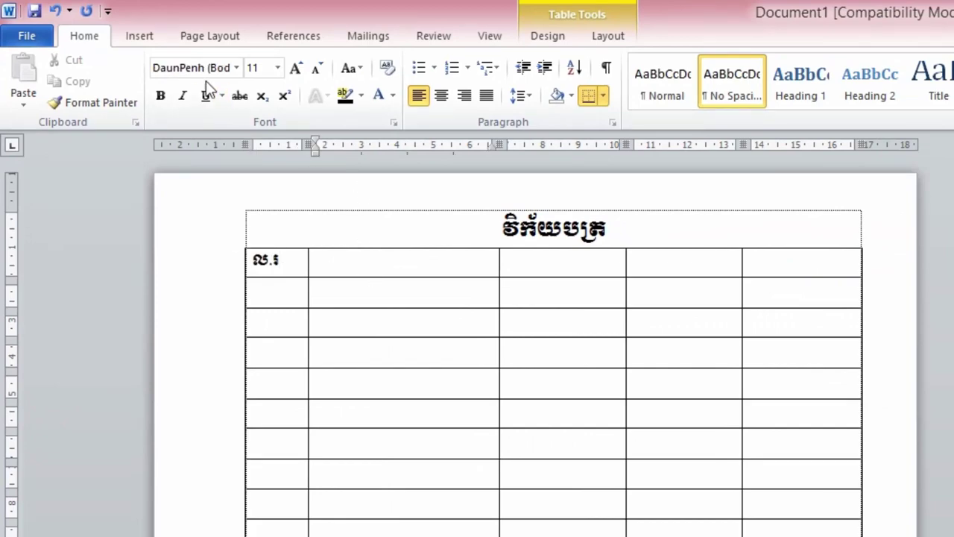
text(ដសថាដសថ)
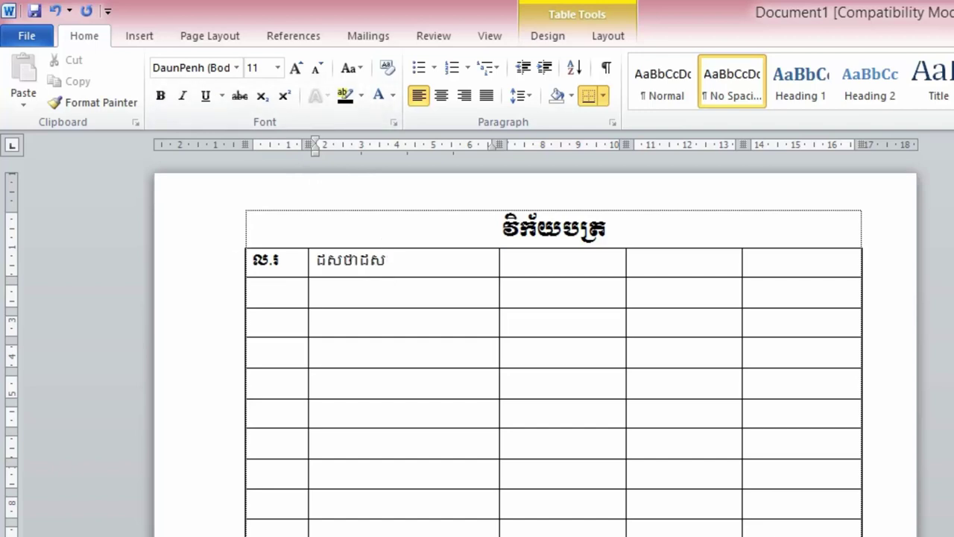
key(BackSpace)
key(BackSpace)
key(BackSpace)
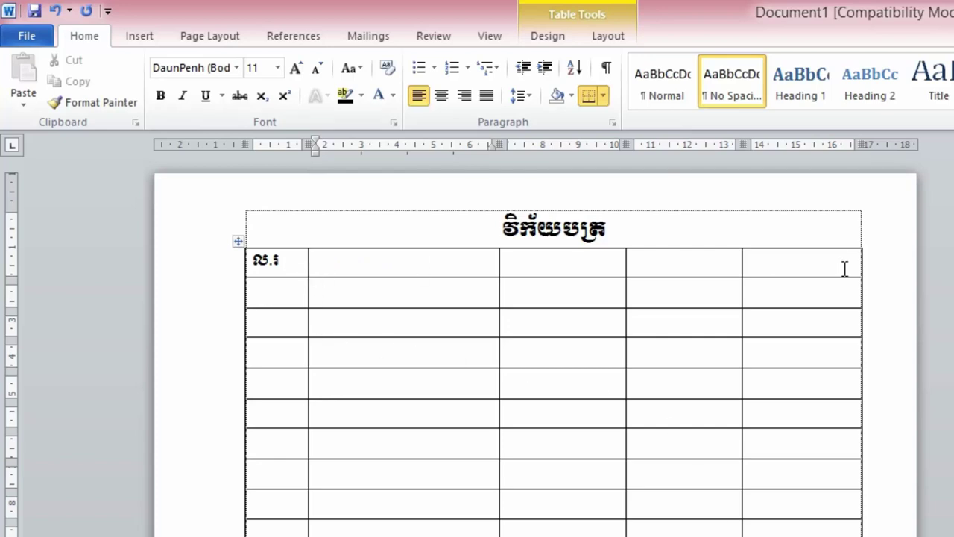
Apply Khmer OS Muol Light to the four remaining header cells.
drag(419, 266, 771, 264)
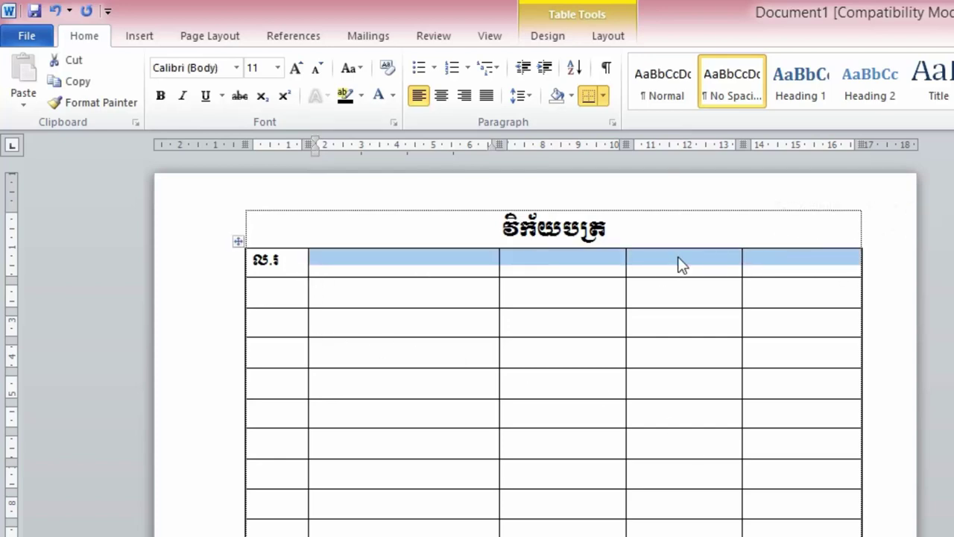
click(236, 68)
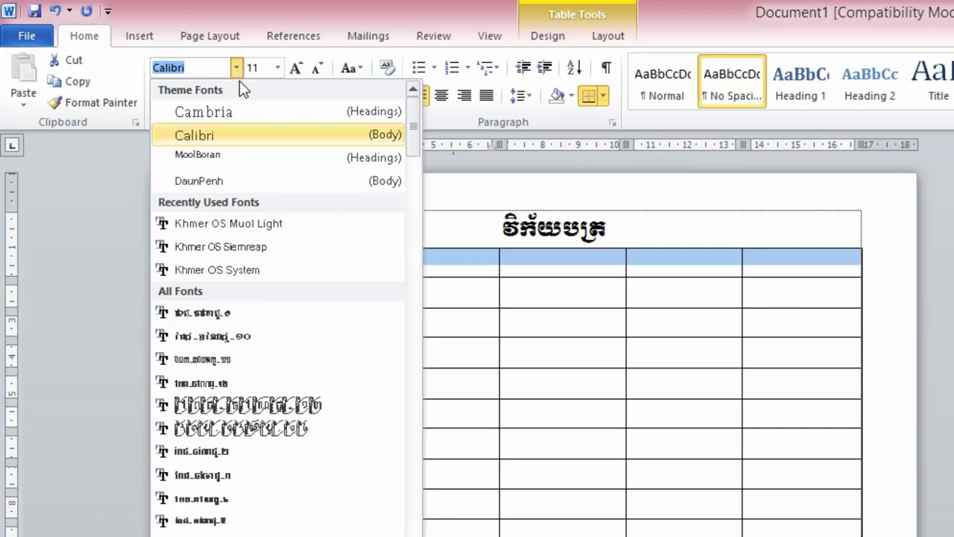
click(236, 70)
click(236, 70)
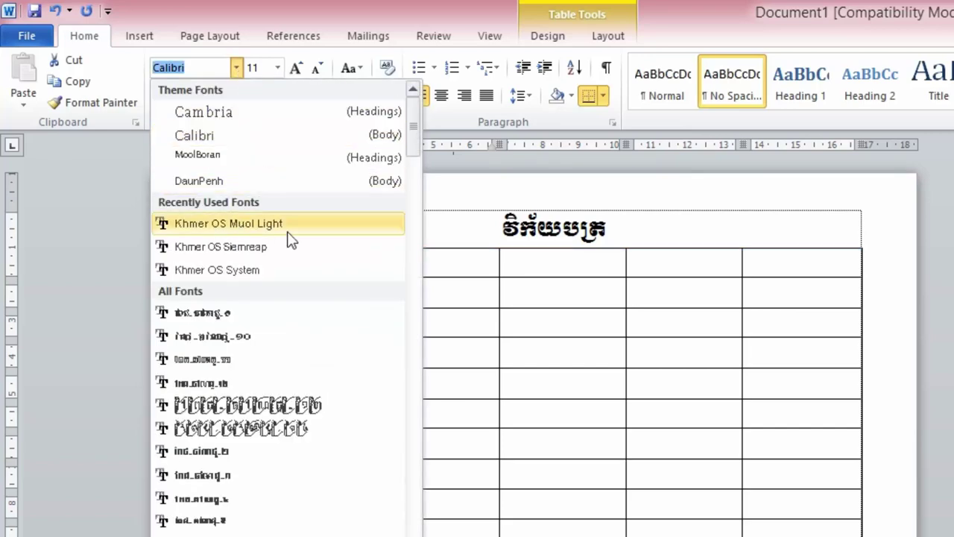
click(340, 224)
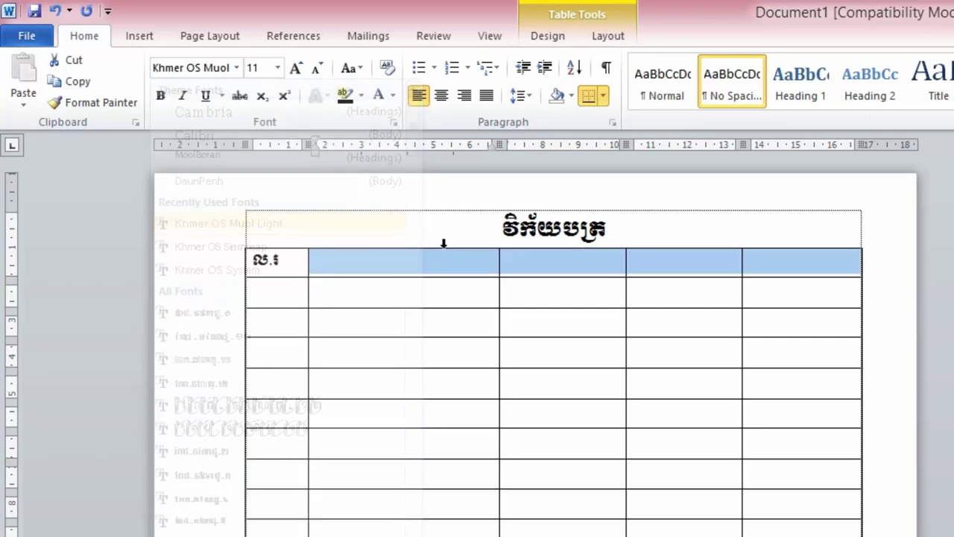
Type the headings ឈ្មោះទំនិញ, ចំនួន, តម្លៃរាយ and តម្លៃសរុប into header cells two to five.
click(441, 261)
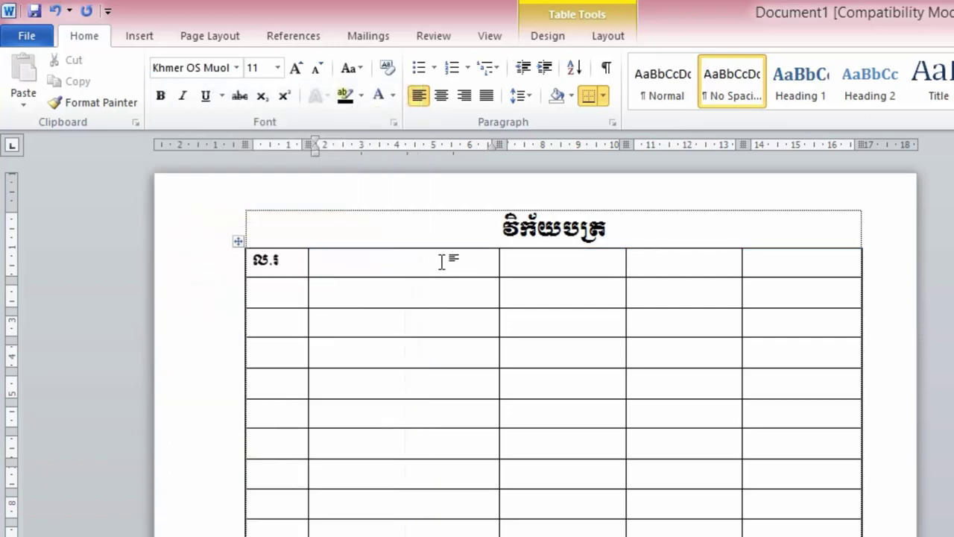
text(ឈ្មោះទំនិ)
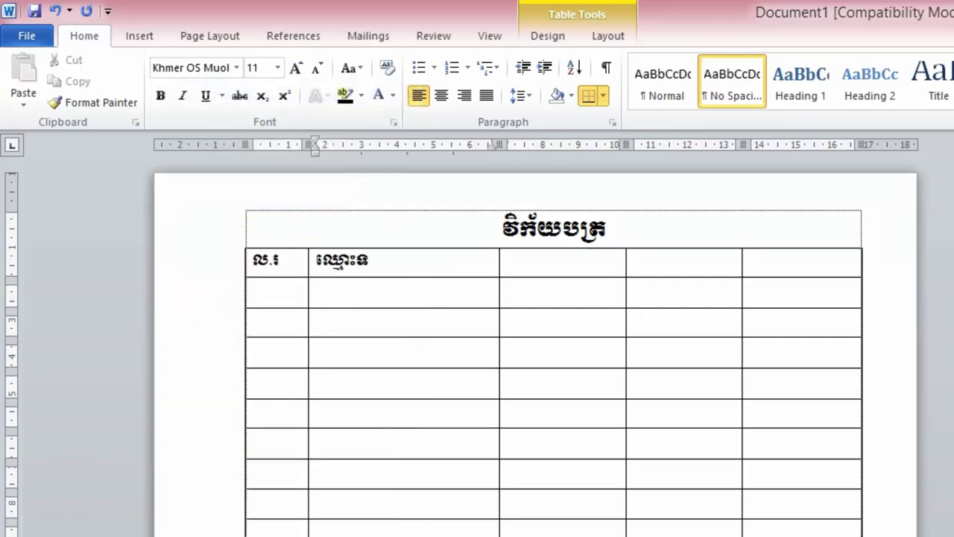
text(ញ)
key(Tab)
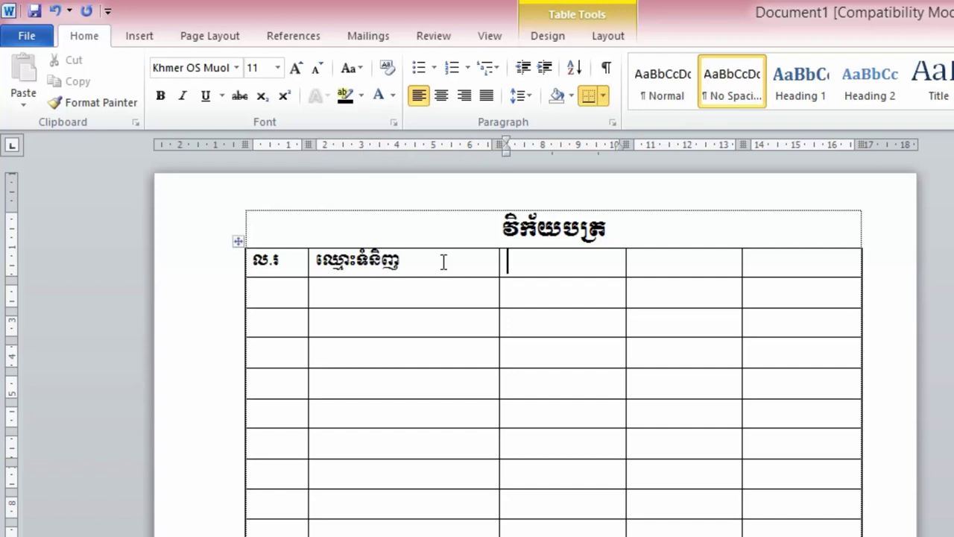
text(ចំ)
text(នួន)
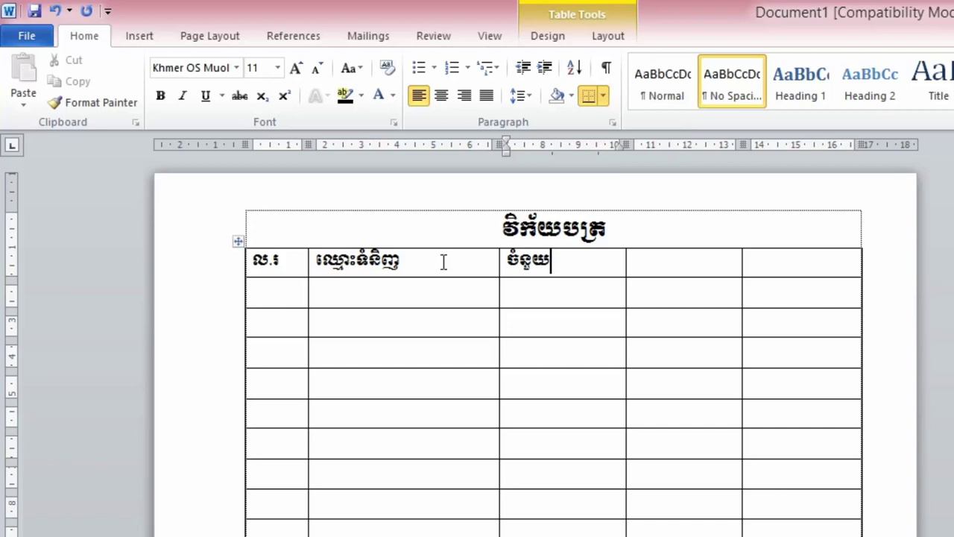
key(BackSpace)
text(រាយ)
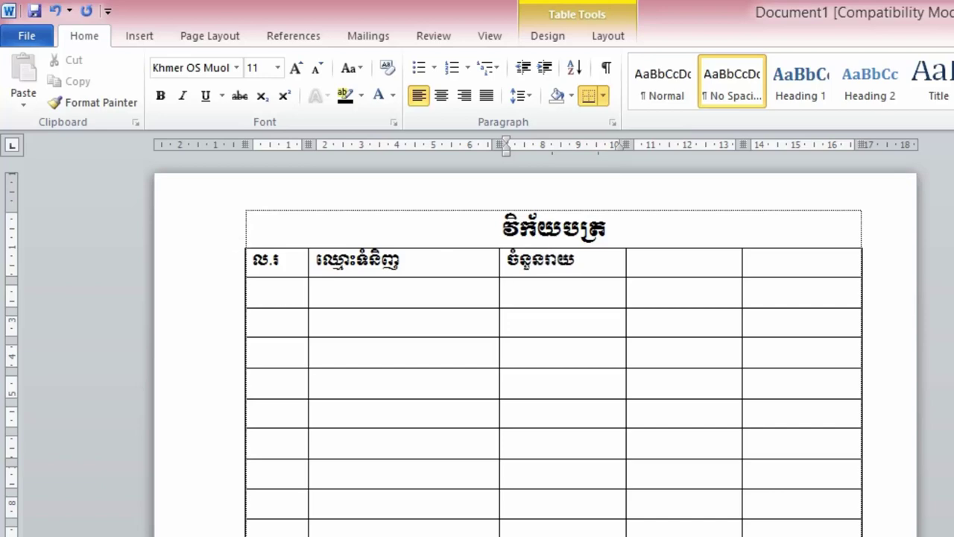
key(Tab)
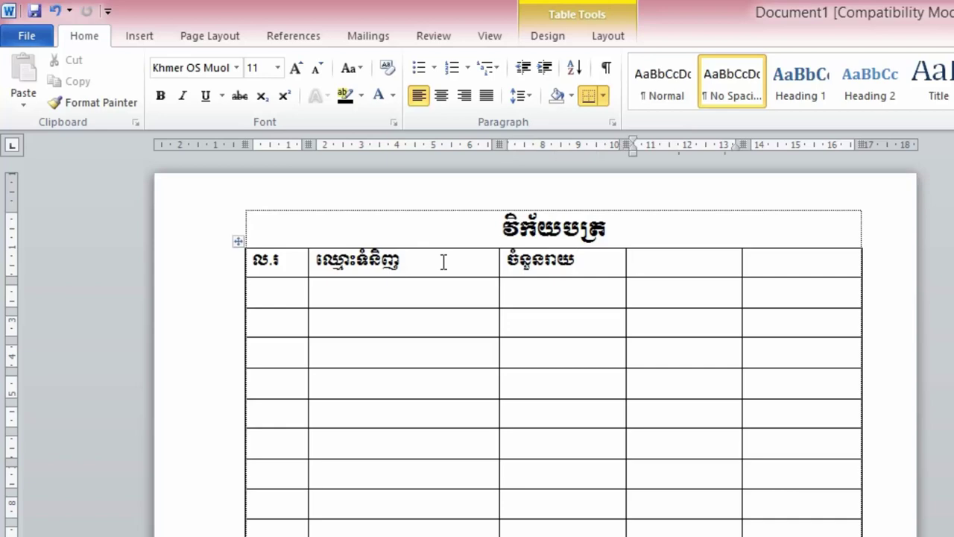
key(ctrl+z)
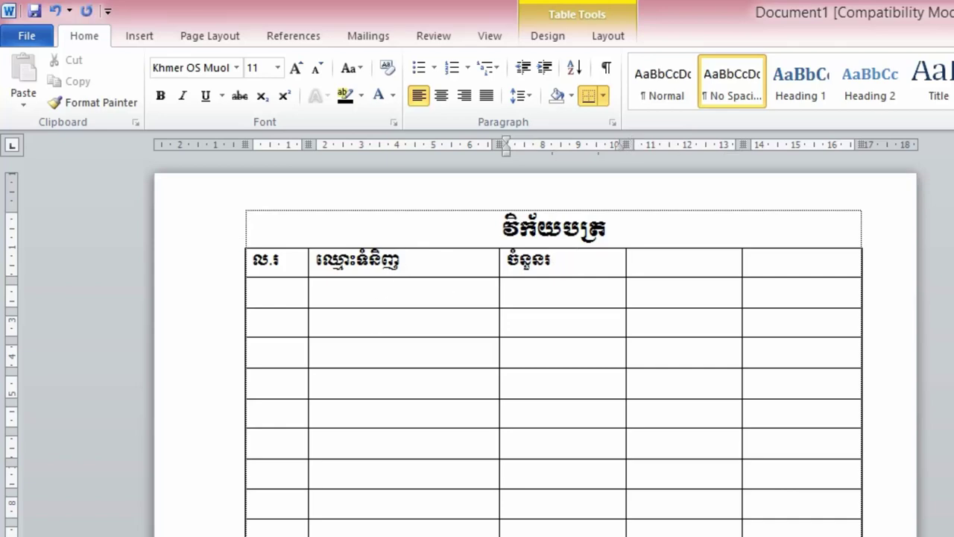
click(673, 266)
text(ត)
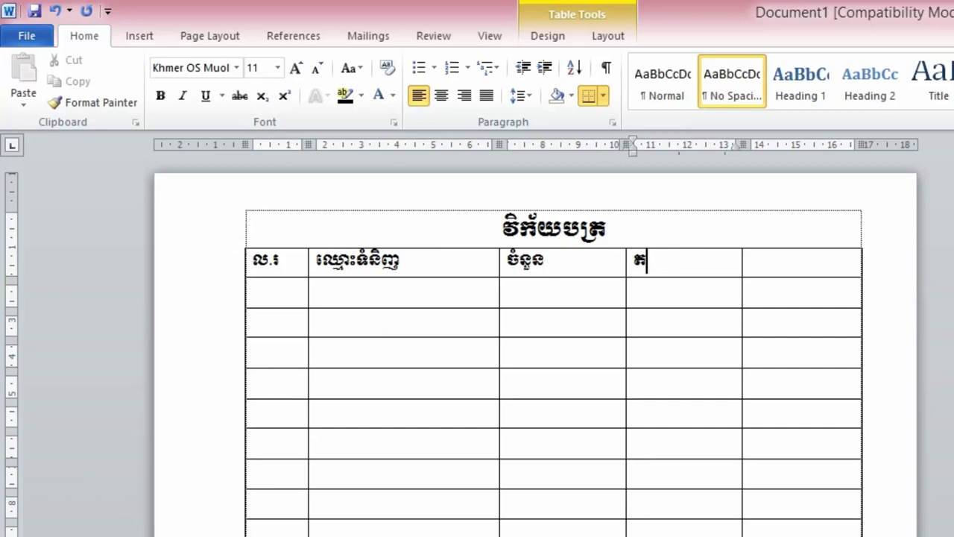
text(ម្លៃរាយ)
key(Tab)
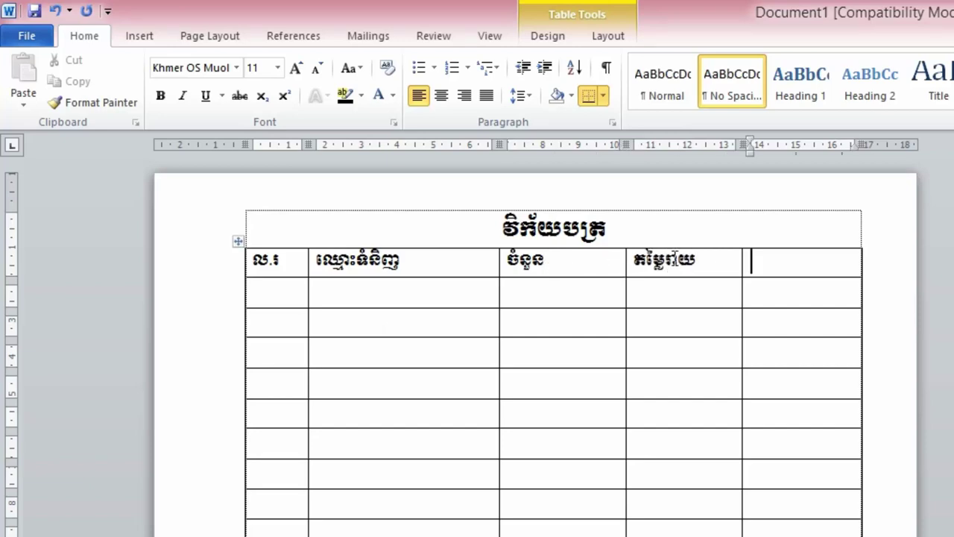
text(តម្លៃសរុប)
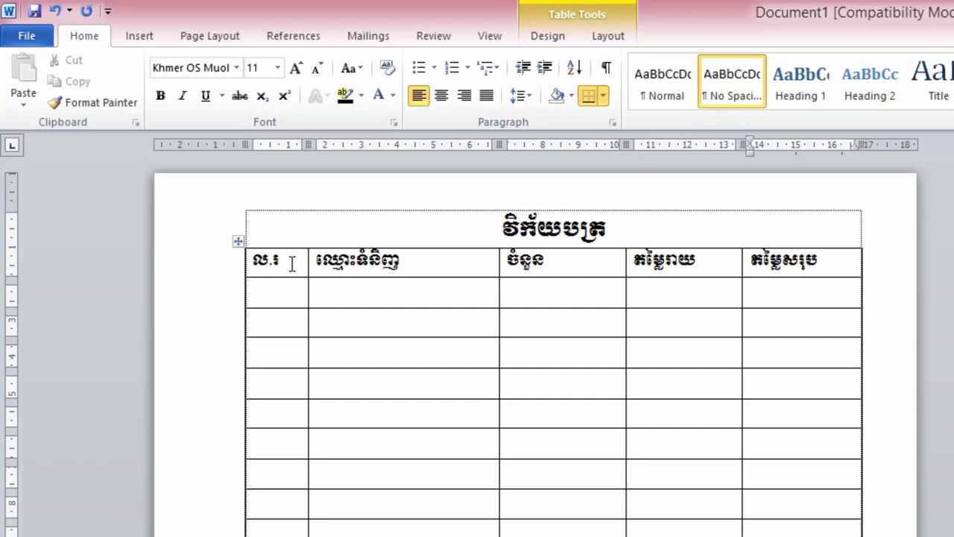
Select the header row and centre its headings horizontally.
drag(281, 263, 813, 272)
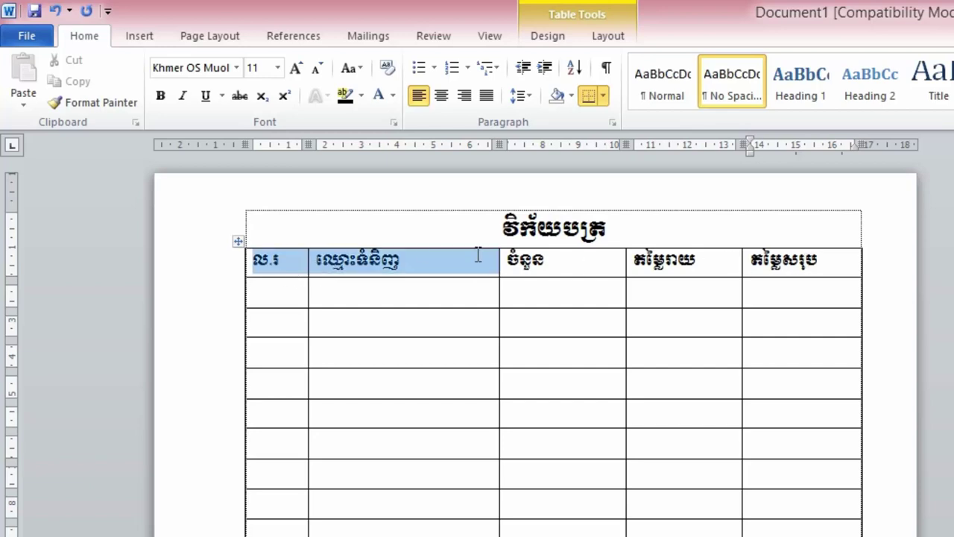
click(442, 99)
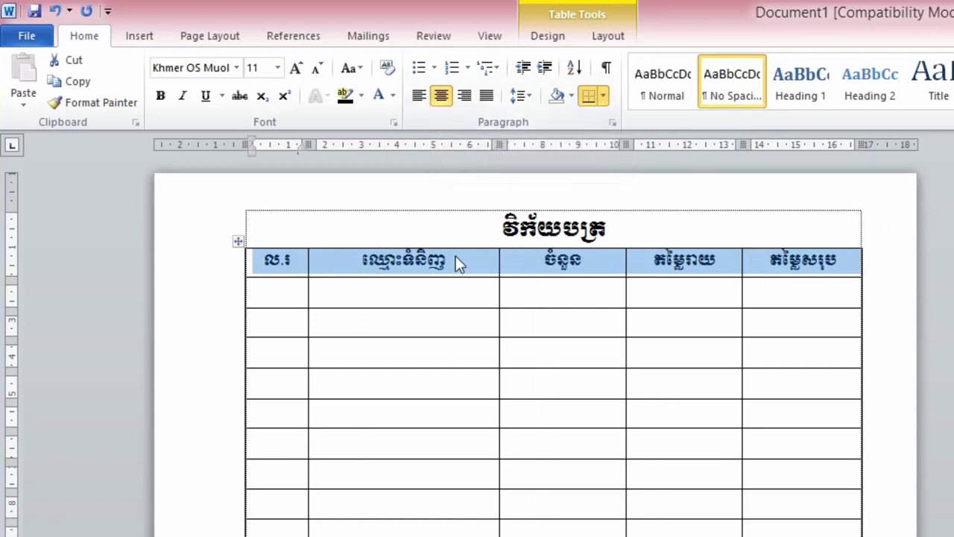
click(367, 265)
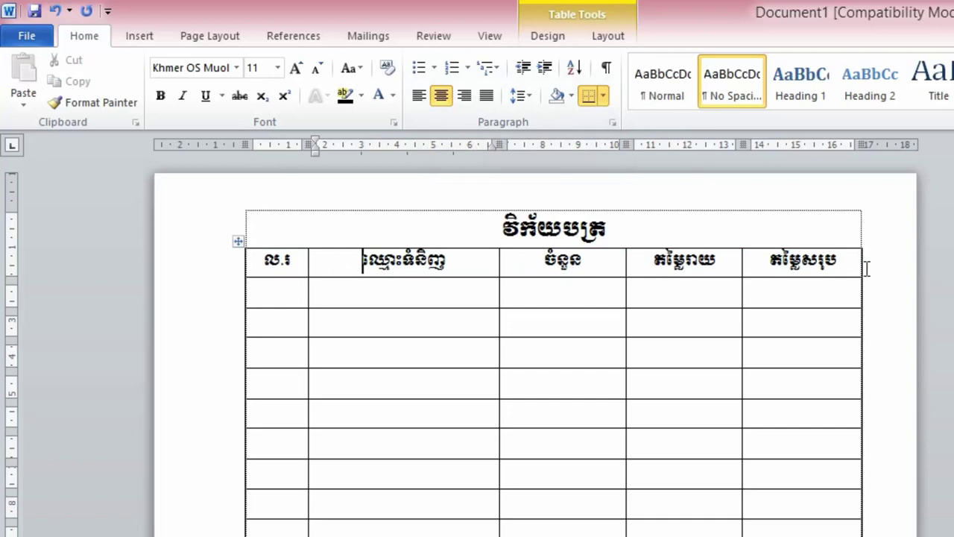
drag(835, 261, 286, 274)
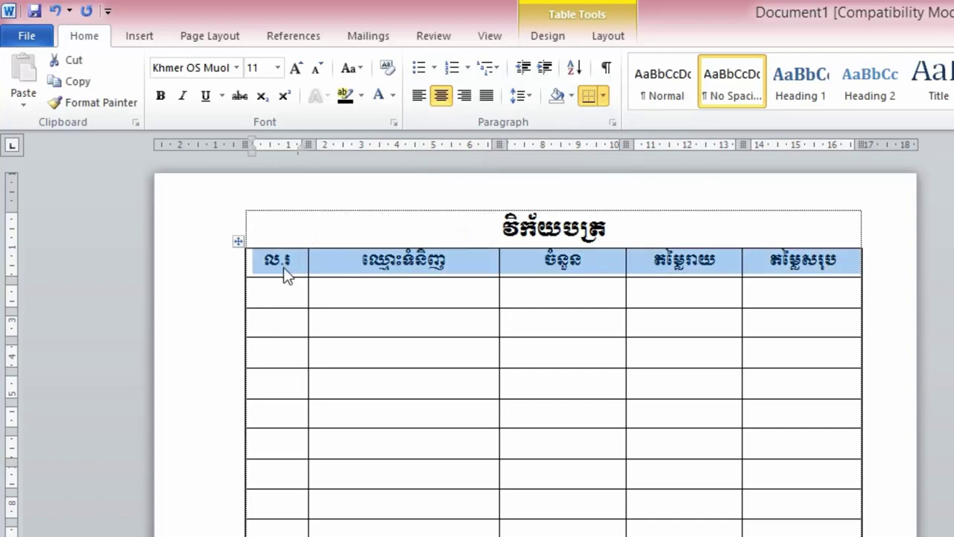
drag(283, 267, 780, 256)
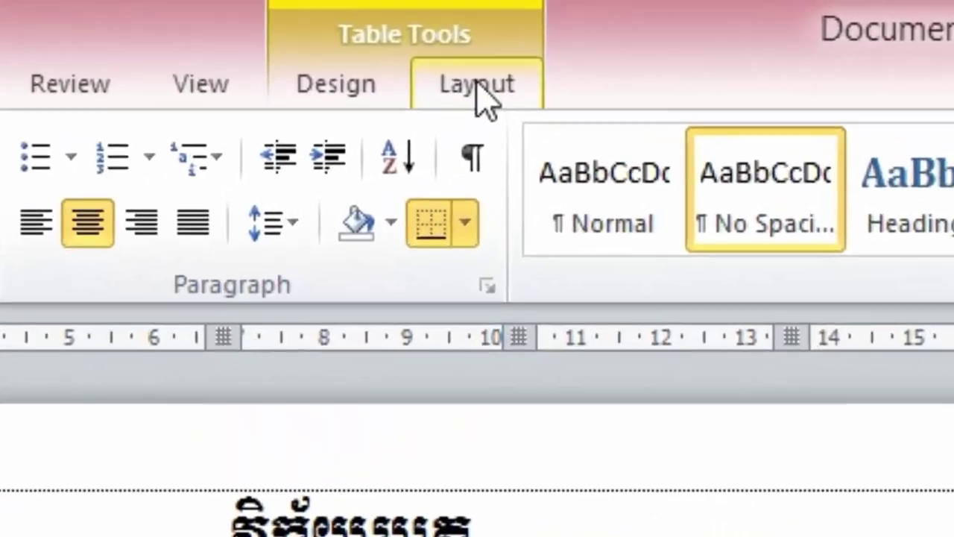
Drag the header row's bottom border down to make it taller.
click(606, 37)
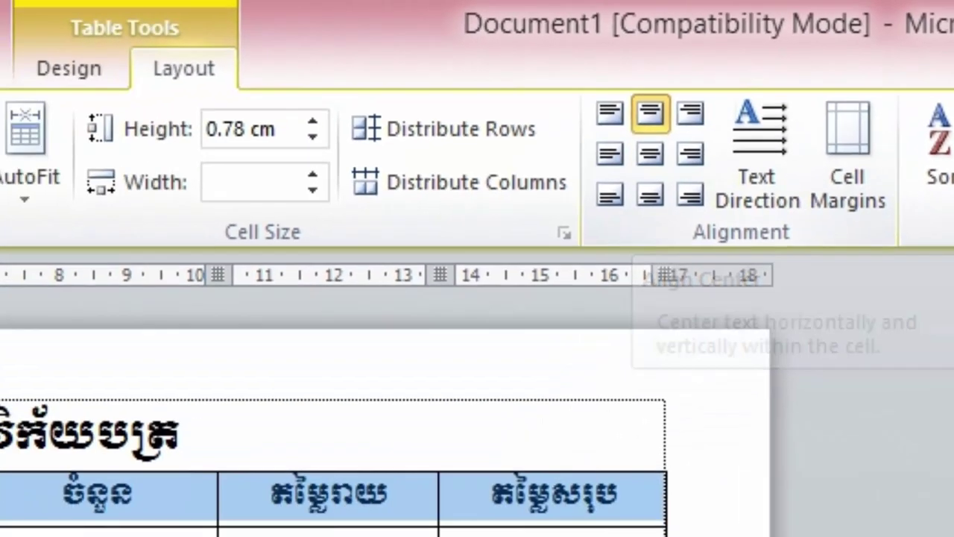
drag(339, 261, 341, 326)
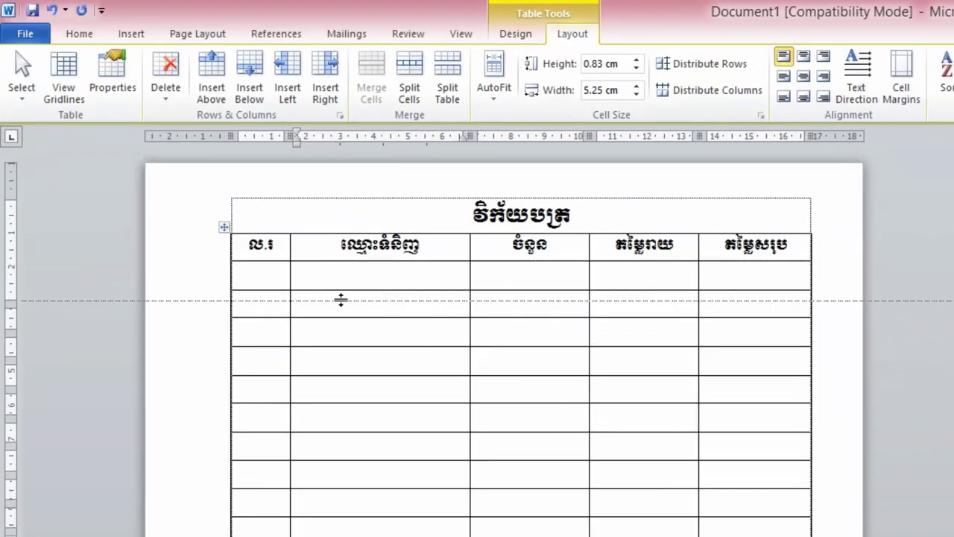
drag(273, 273, 721, 286)
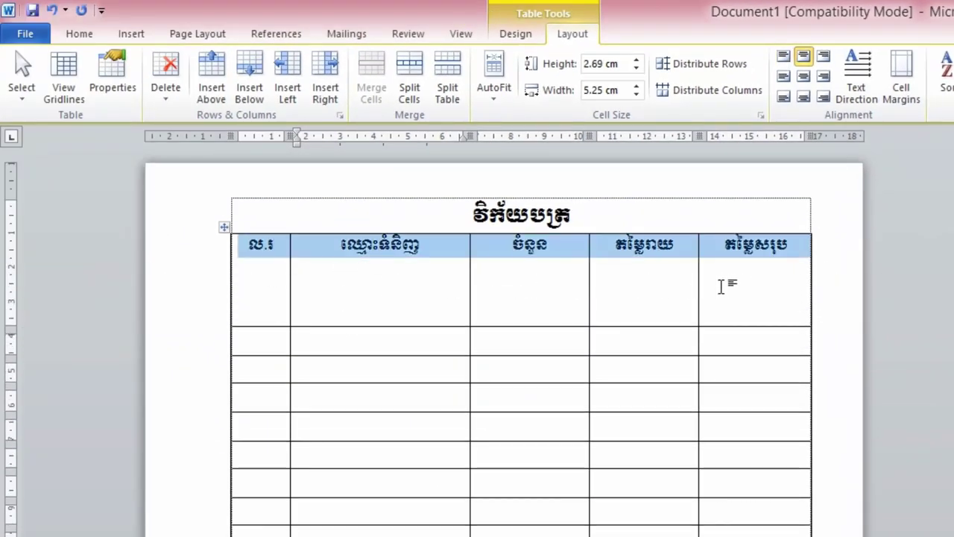
Centre the header titles both horizontally and vertically in their cells.
click(79, 34)
click(417, 89)
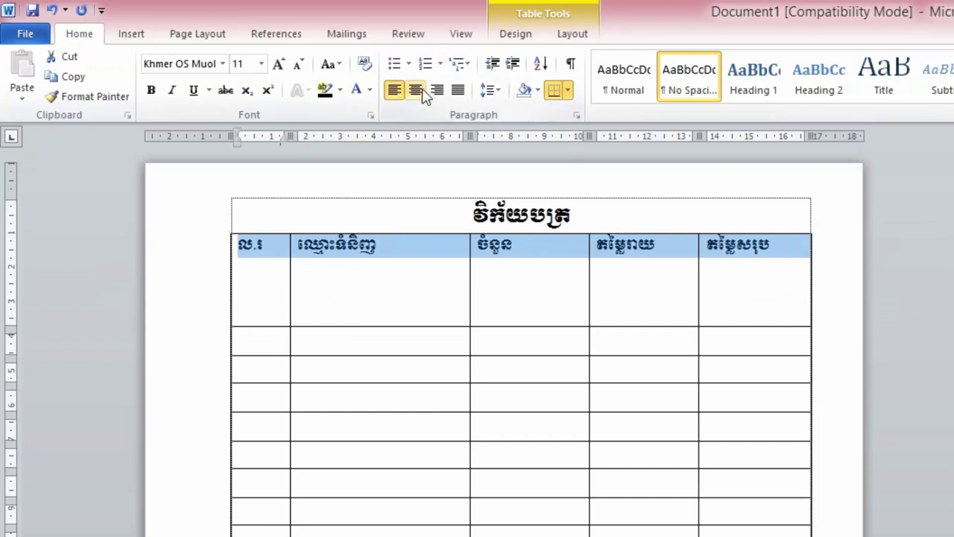
click(417, 89)
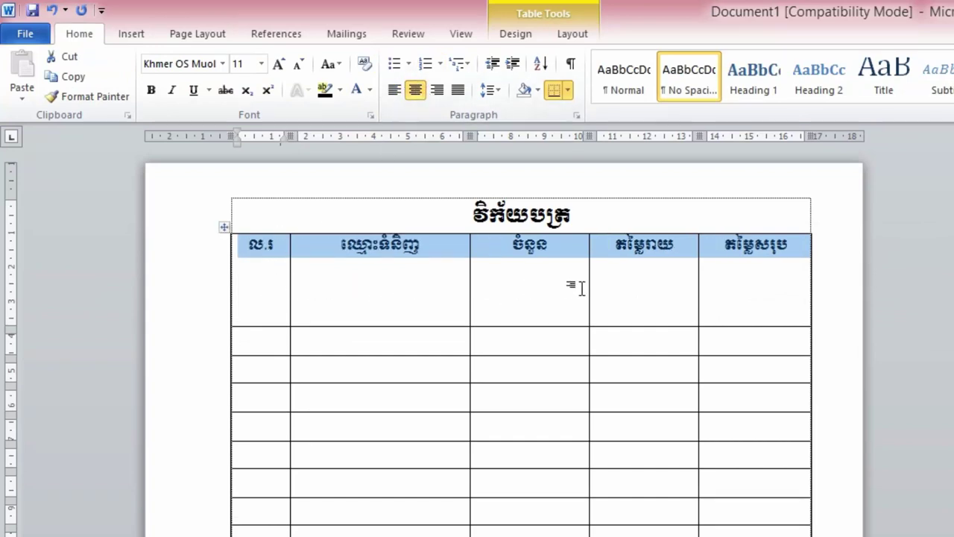
click(573, 33)
click(804, 76)
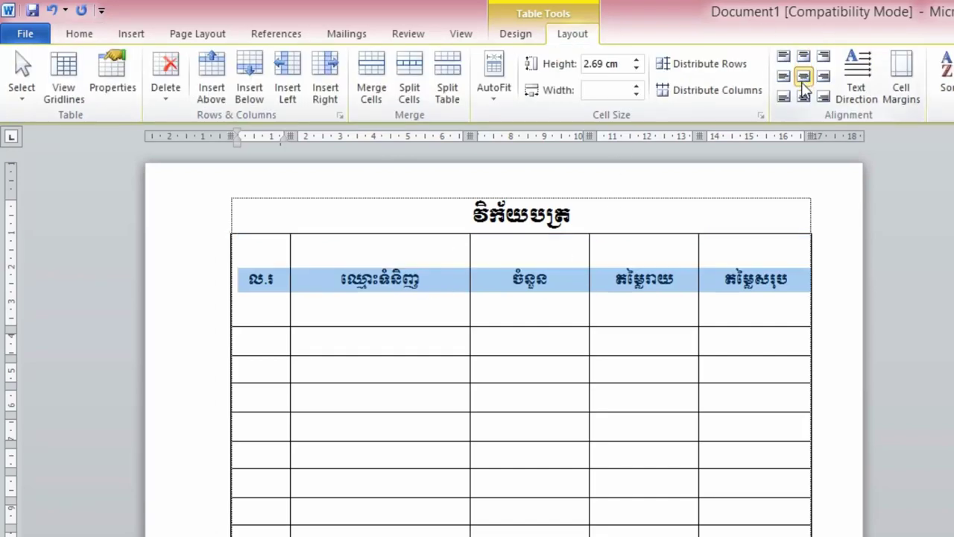
Shorten the header row to 1.18 cm by raising its bottom border.
click(637, 260)
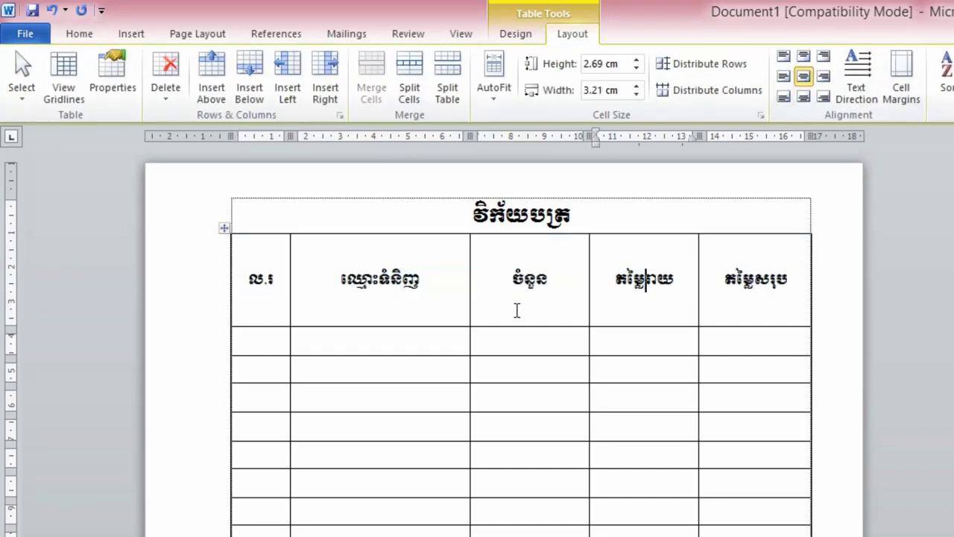
click(80, 35)
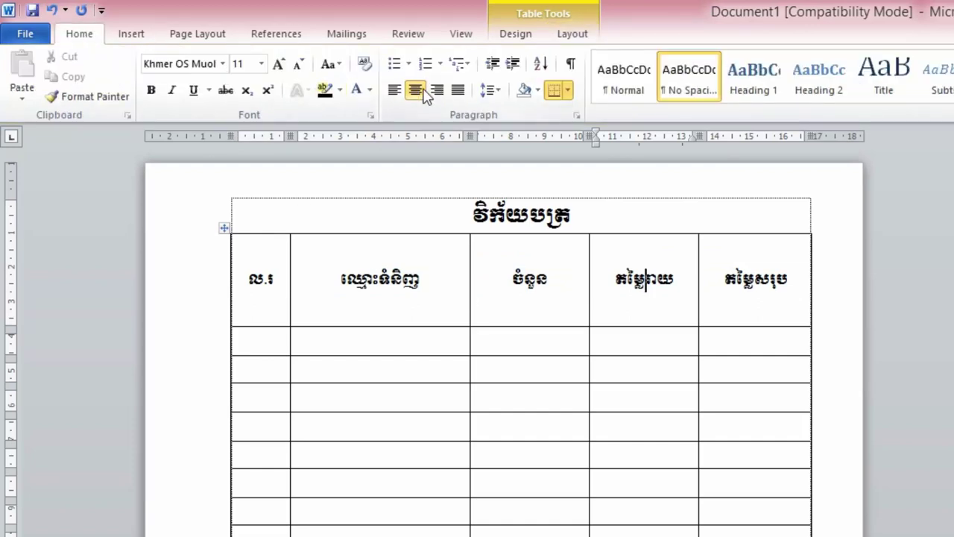
click(560, 37)
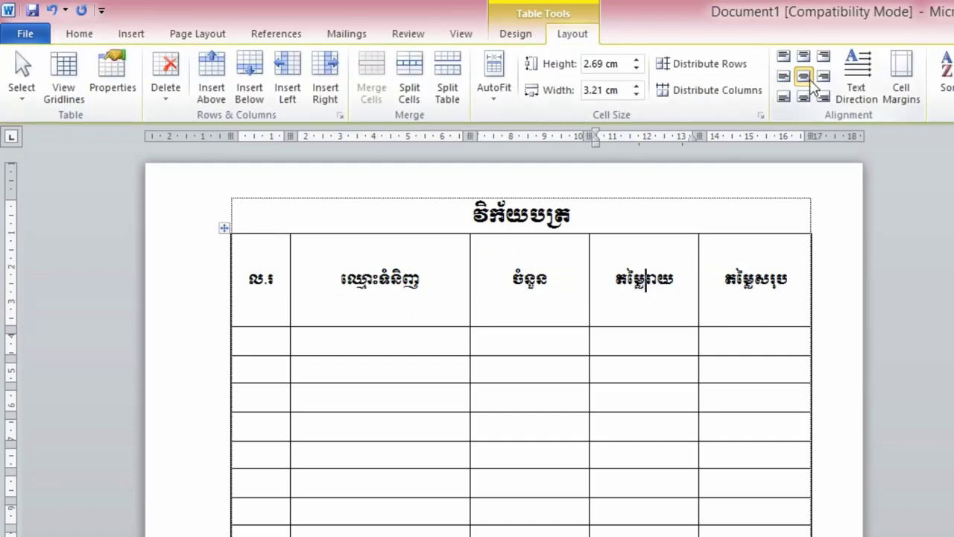
drag(577, 326, 571, 272)
Inspect each column's cell height and width, confirming body rows 0.78 cm high.
click(570, 273)
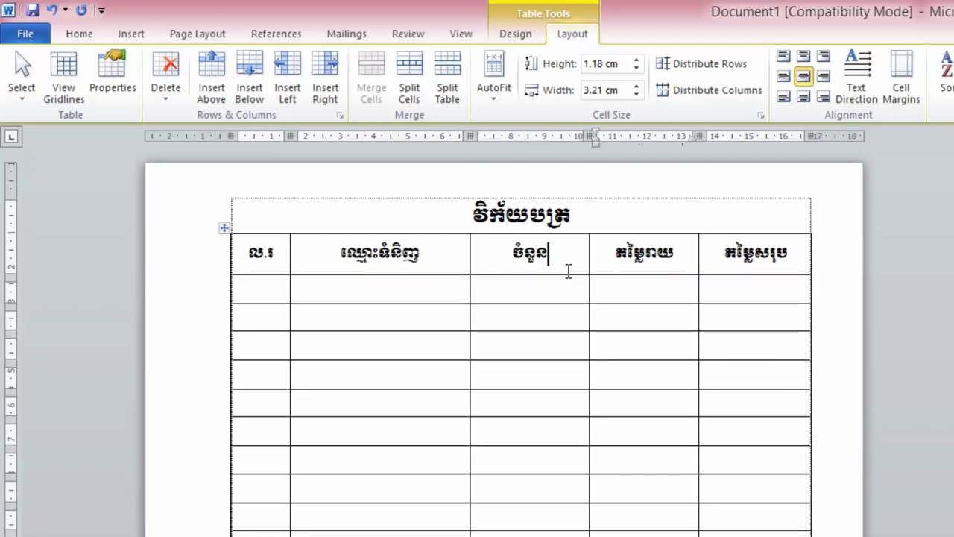
click(258, 296)
click(417, 294)
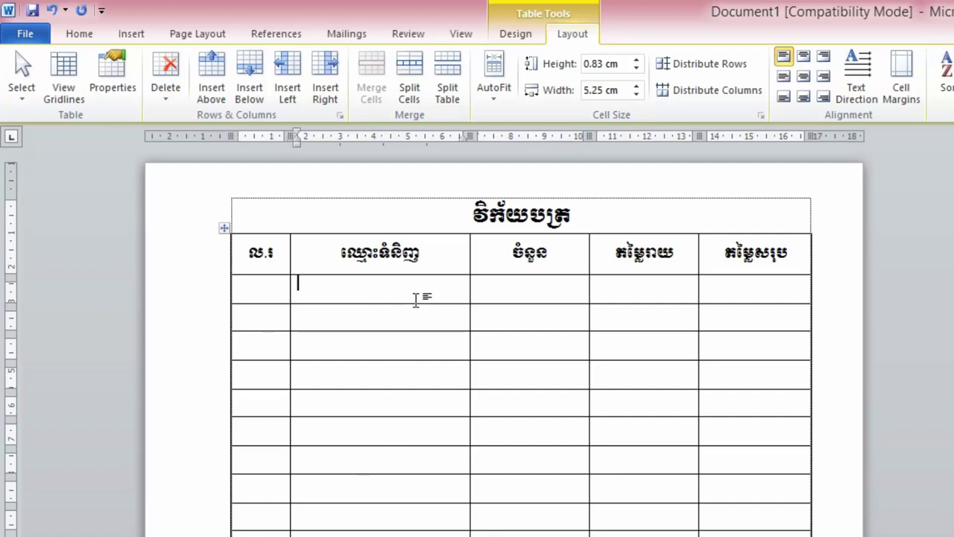
click(416, 313)
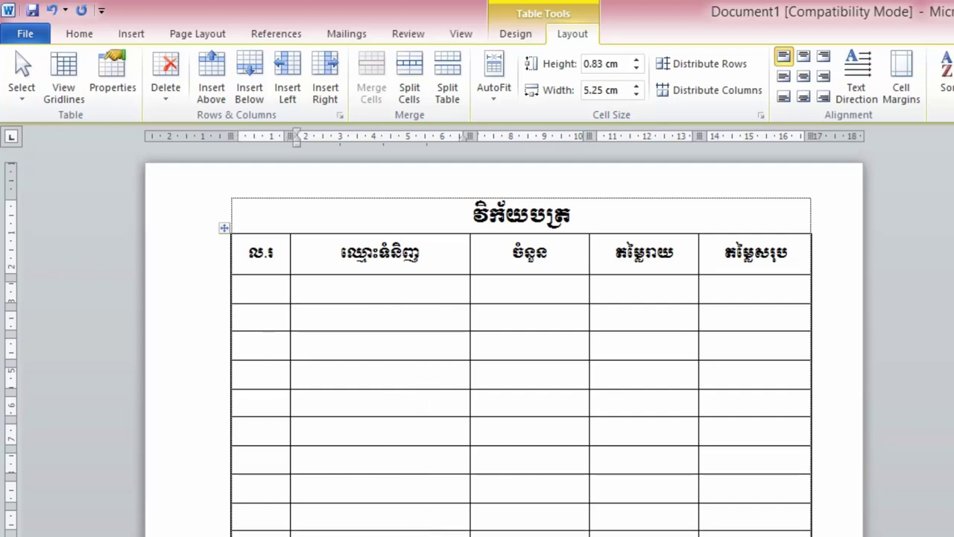
click(492, 534)
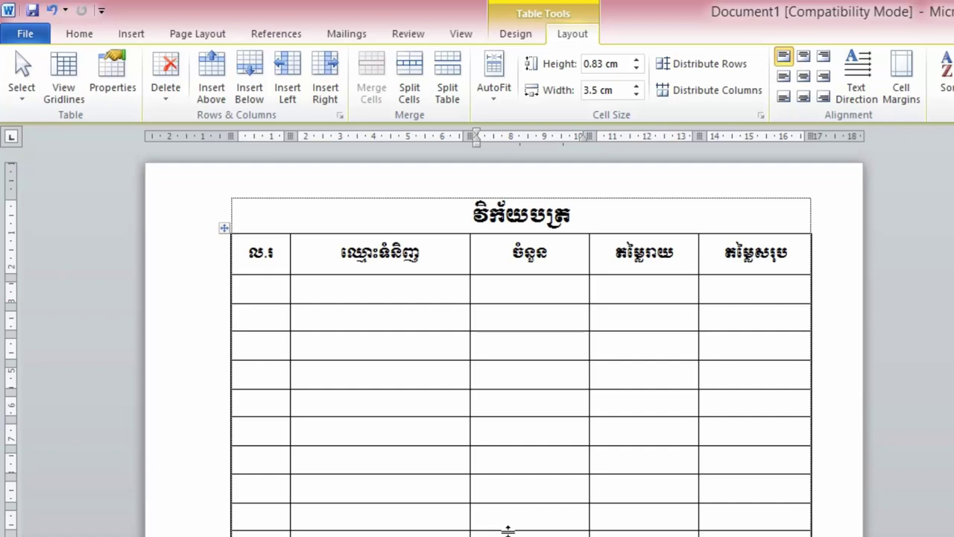
click(656, 405)
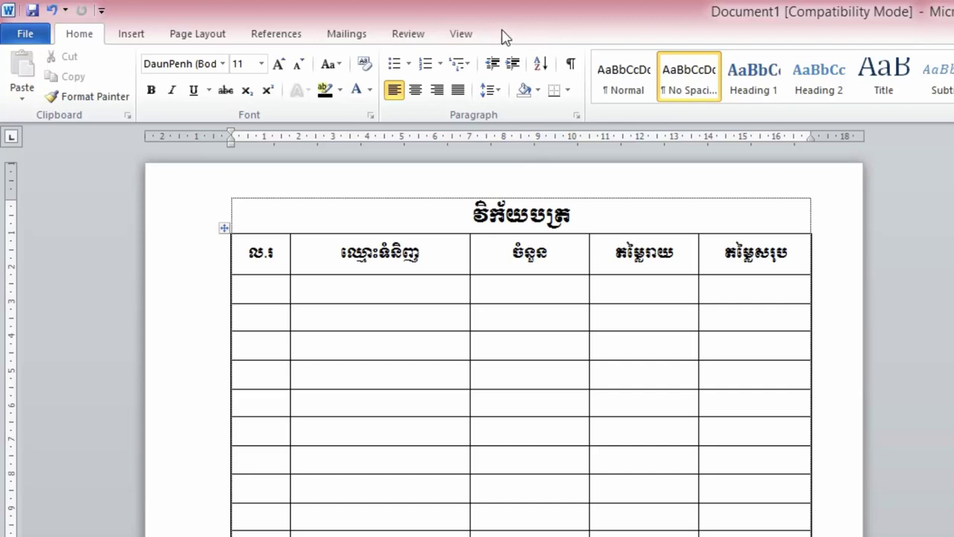
click(630, 440)
click(633, 518)
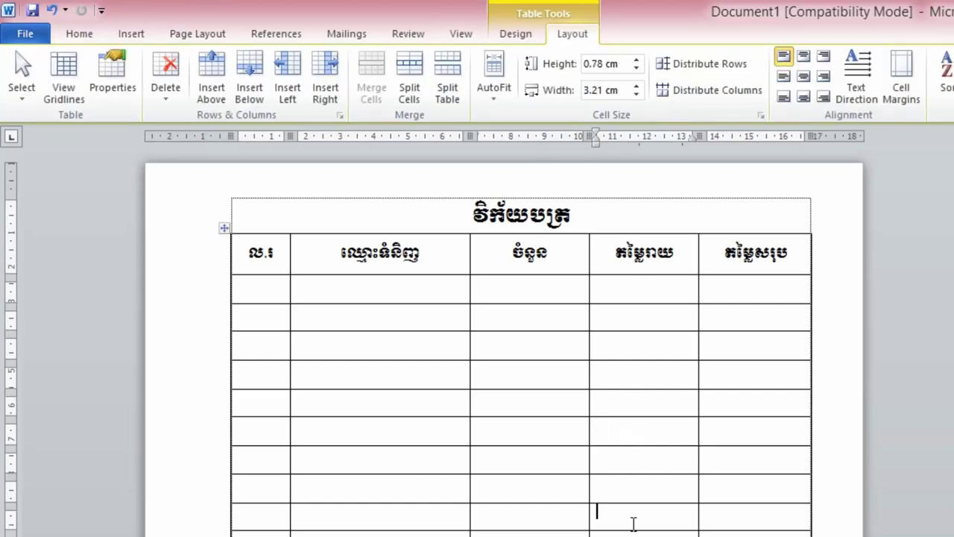
click(527, 516)
click(567, 458)
click(637, 467)
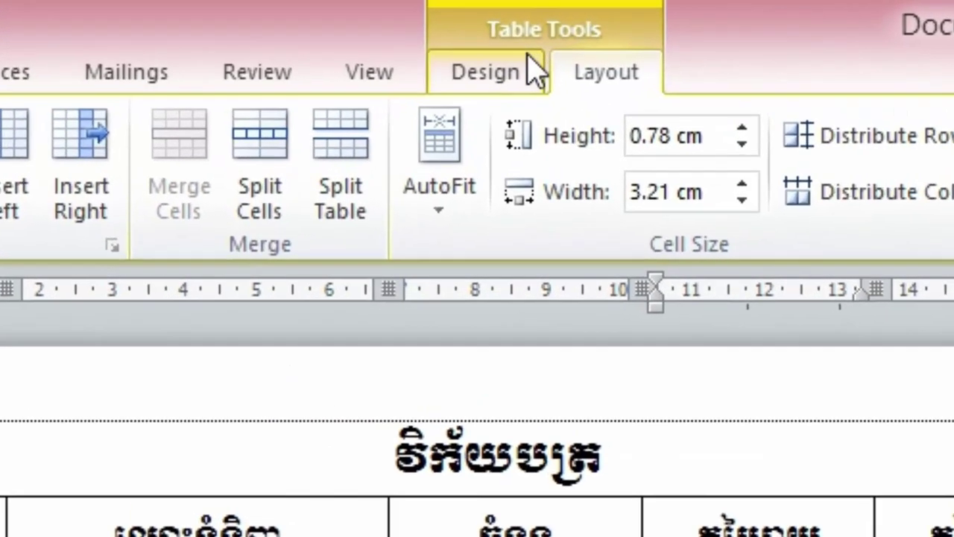
click(535, 31)
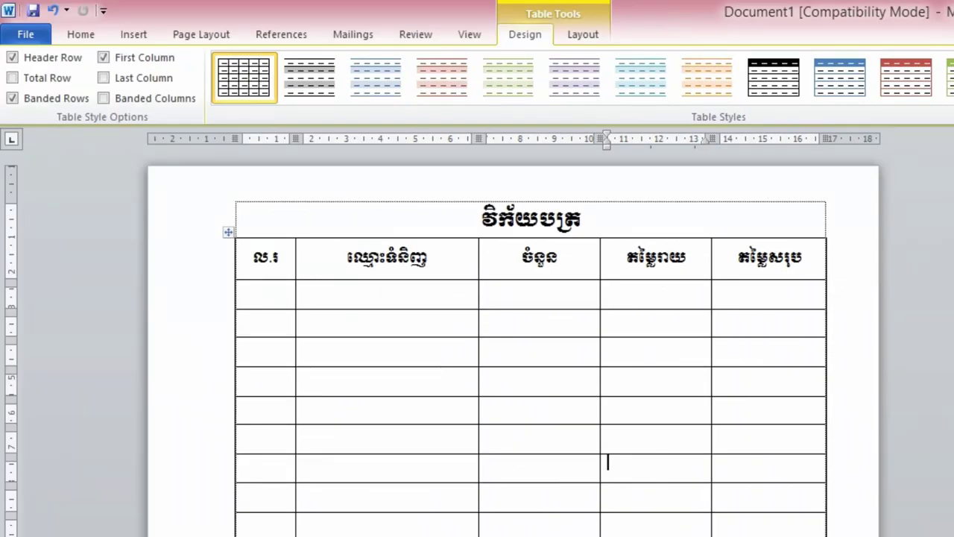
click(585, 35)
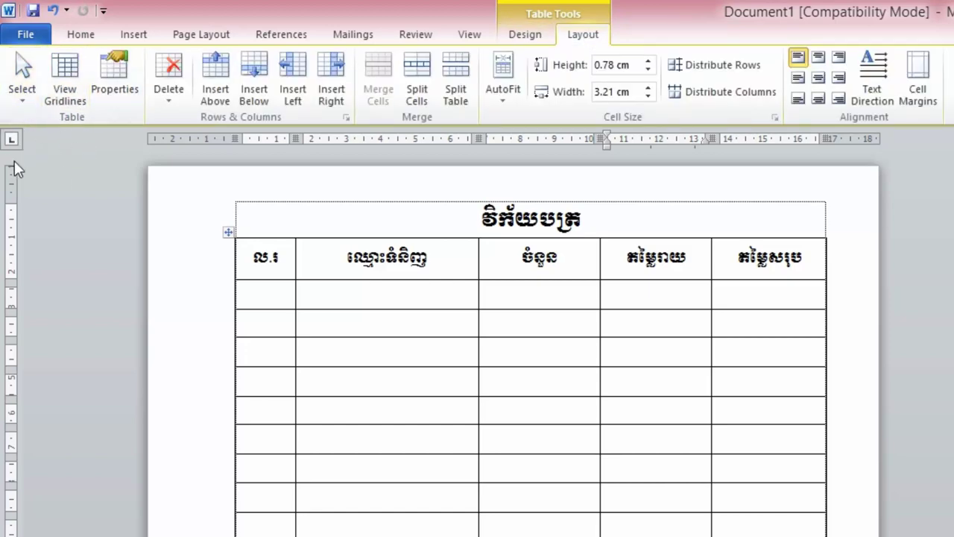
Erase trial lines in the lower rows of the first three columns with the Eraser.
click(538, 35)
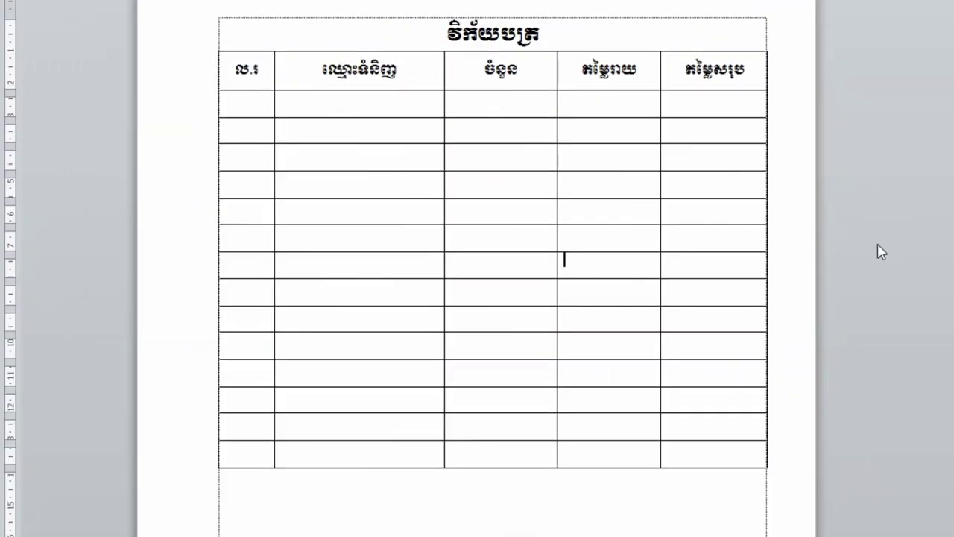
drag(336, 378, 370, 464)
drag(263, 436, 263, 393)
click(263, 386)
mouse_move(453, 386)
mouse_down()
mouse_move(485, 398)
mouse_move(494, 452)
mouse_up()
drag(440, 424, 452, 441)
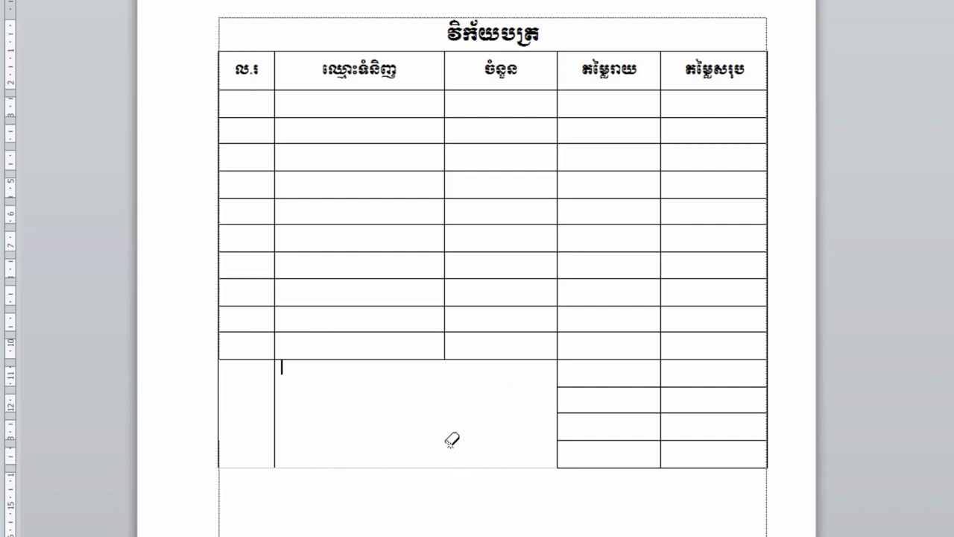
Undo the trial erasures and erase the bottom row's inner borders.
click(272, 429)
key(ctrl+z)
key(ctrl+z)
key(ctrl+z)
key(ctrl+z)
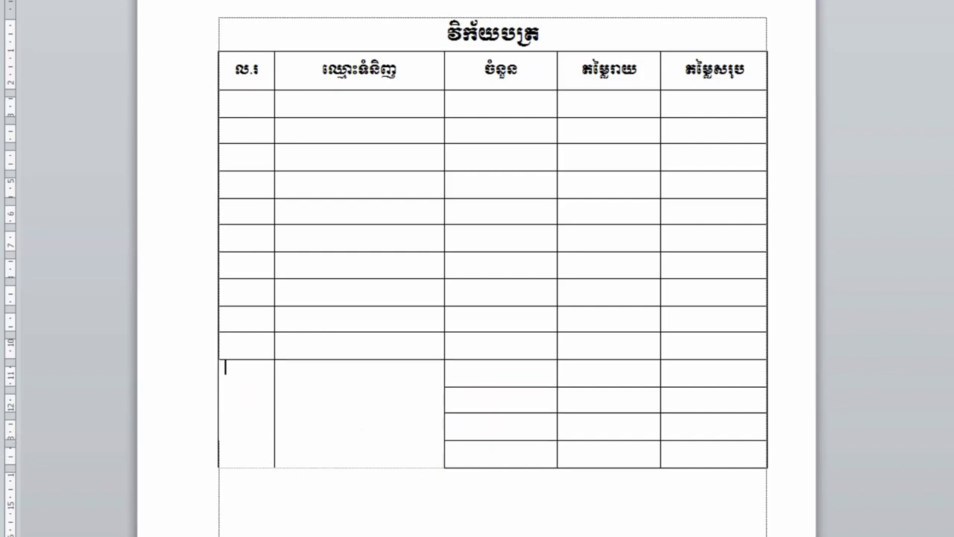
key(ctrl+z)
key(ctrl+z)
key(ctrl+z)
key(ctrl+z)
key(ctrl+z)
key(ctrl+z)
key(ctrl+z)
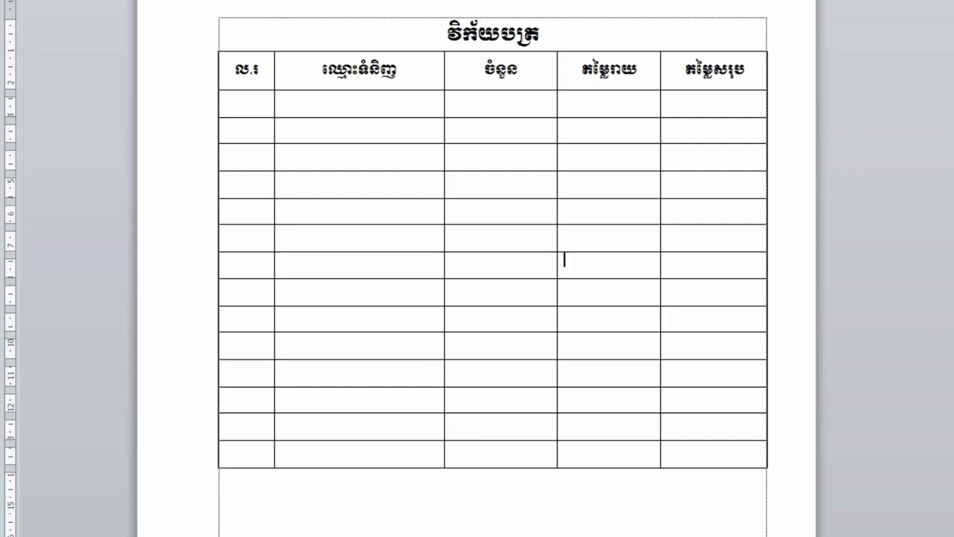
mouse_move(605, 530)
mouse_down()
mouse_move(378, 440)
mouse_move(202, 393)
mouse_up()
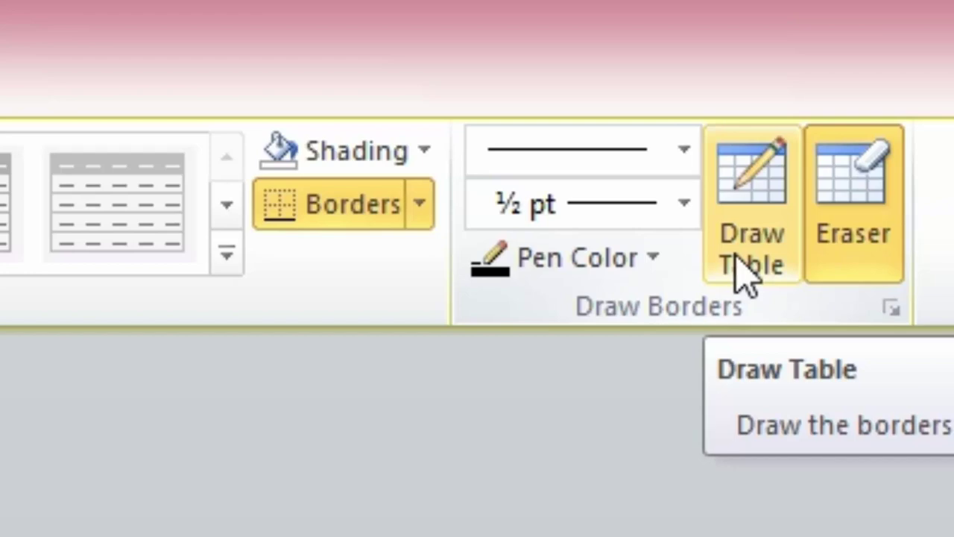
Draw a horizontal border and two vertical borders in the bottom rows.
click(745, 272)
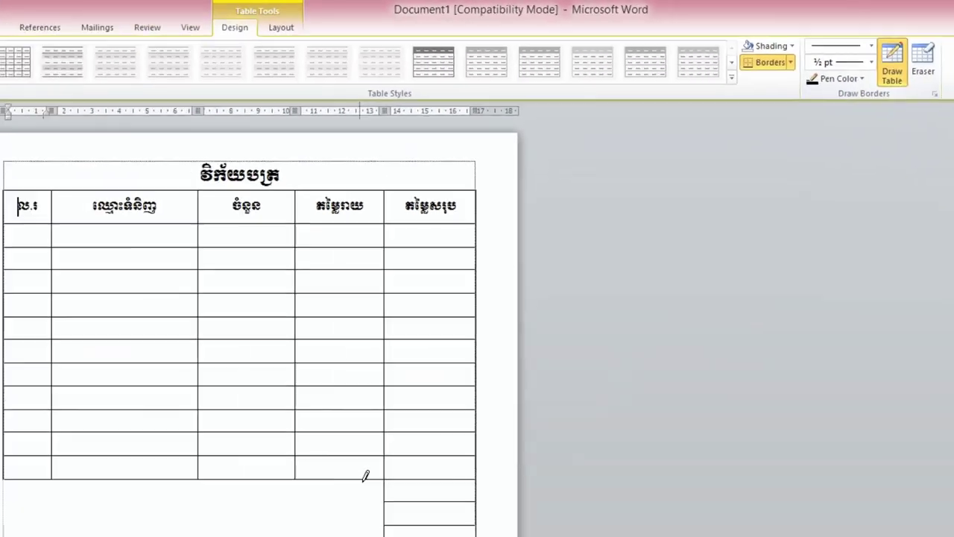
mouse_move(553, 417)
mouse_down()
mouse_move(158, 419)
mouse_move(198, 459)
mouse_up()
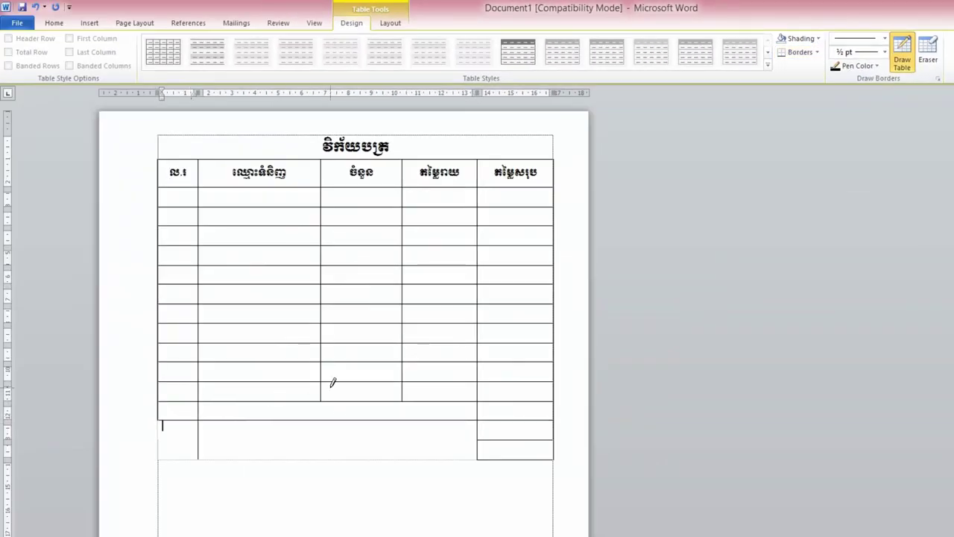
drag(320, 401, 320, 419)
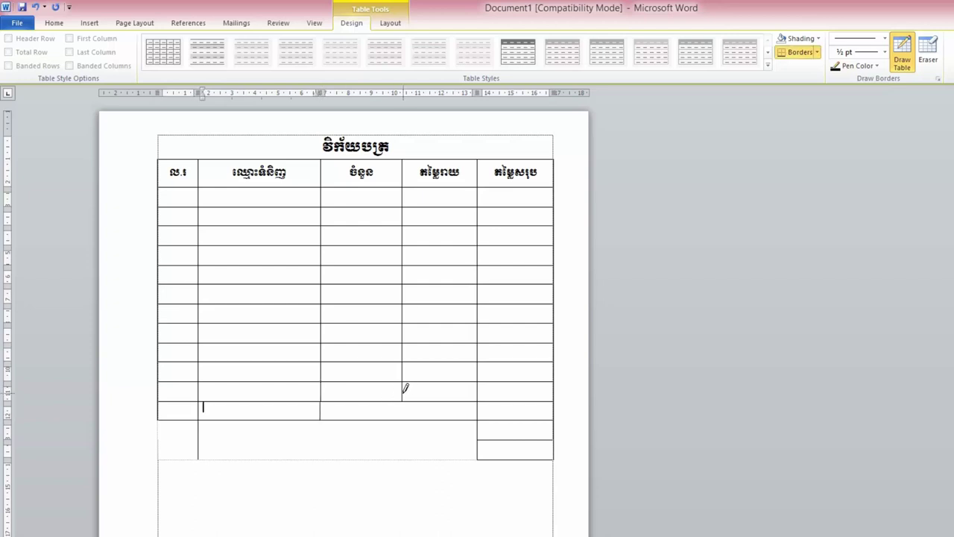
drag(401, 400, 402, 420)
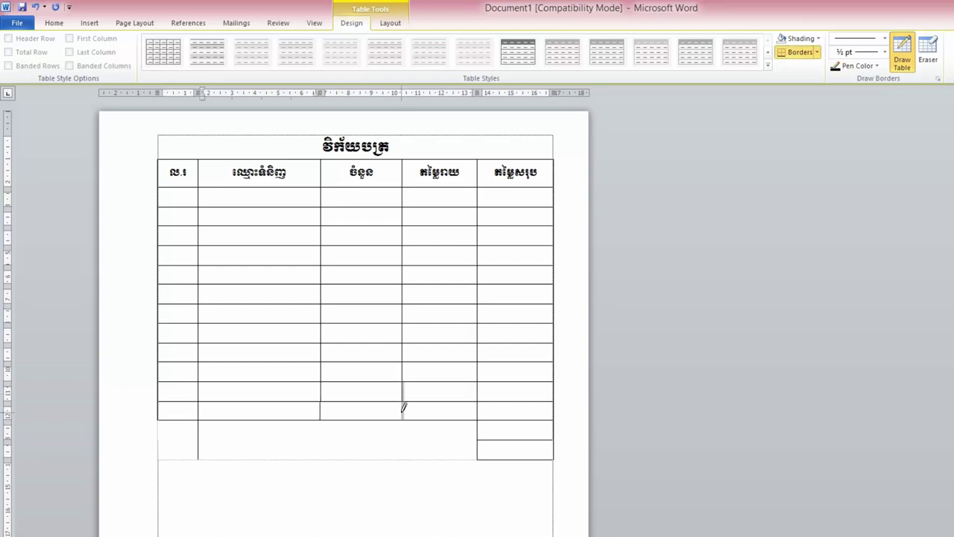
Erase the bottom-left borders, leaving one open block beside three stacked cells.
click(929, 52)
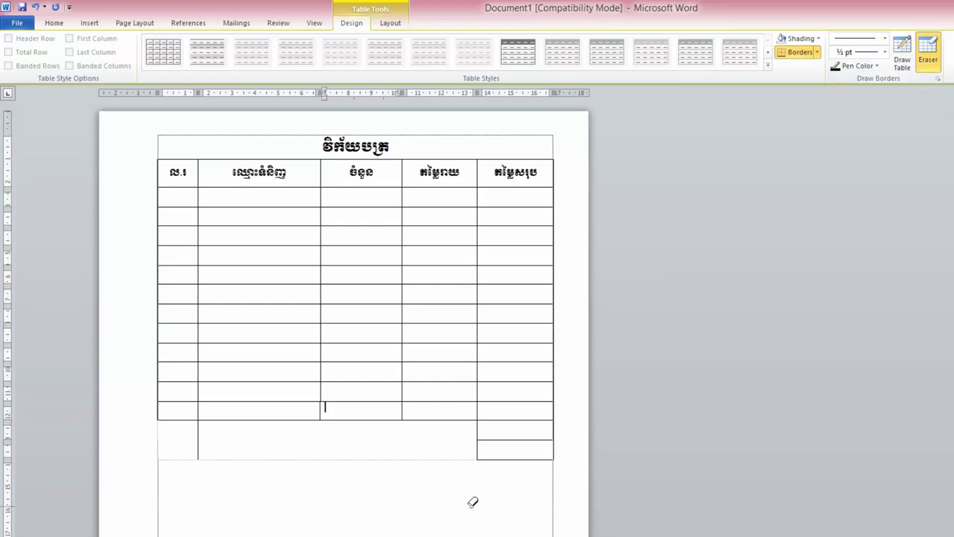
mouse_move(471, 504)
mouse_down()
mouse_move(137, 405)
mouse_move(145, 422)
mouse_up()
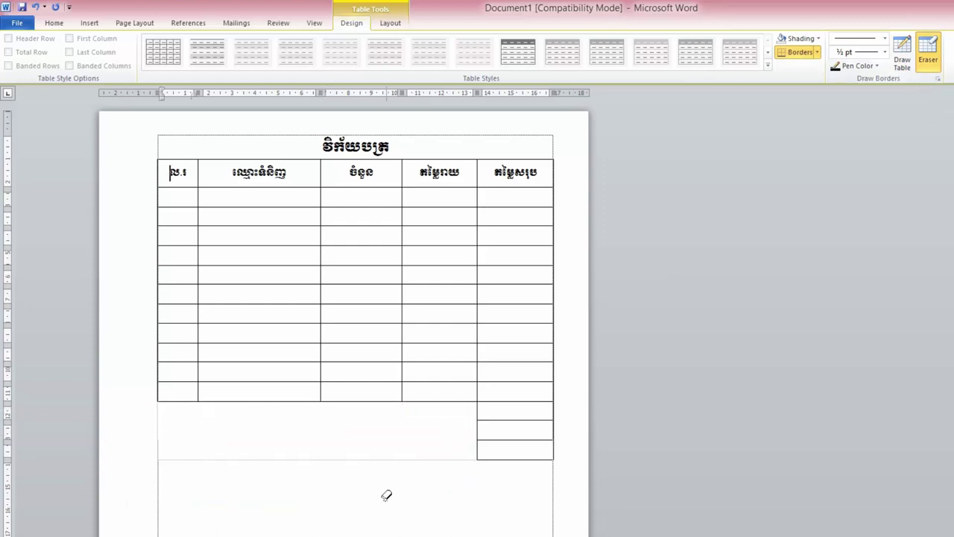
key(Escape)
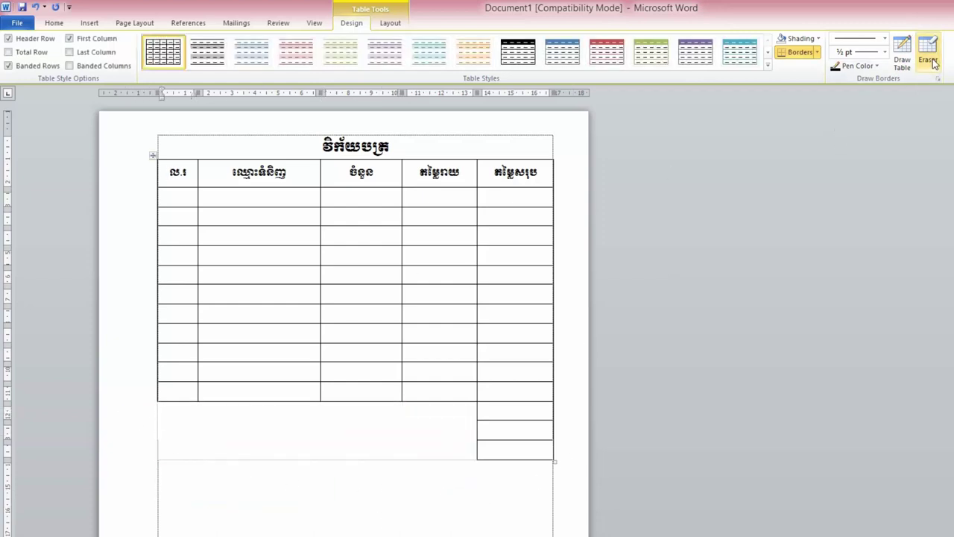
Place the cursor in the table's bottom-left cells and show the Table Tools Layout options.
click(430, 388)
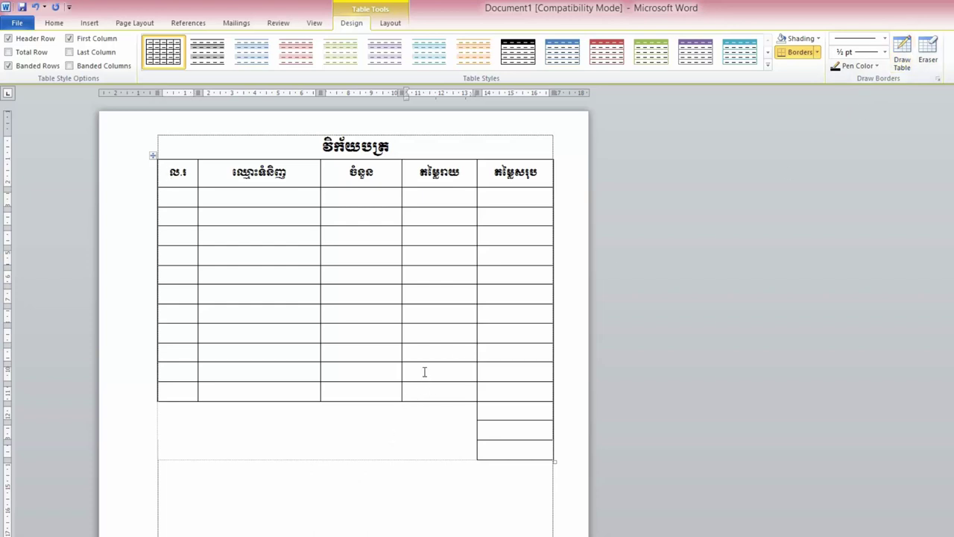
click(180, 195)
click(253, 391)
click(188, 391)
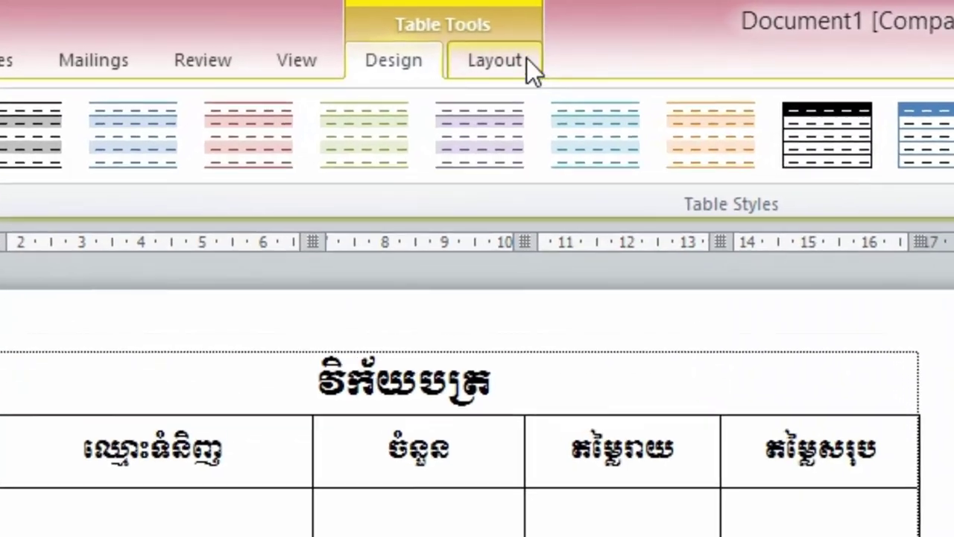
click(395, 24)
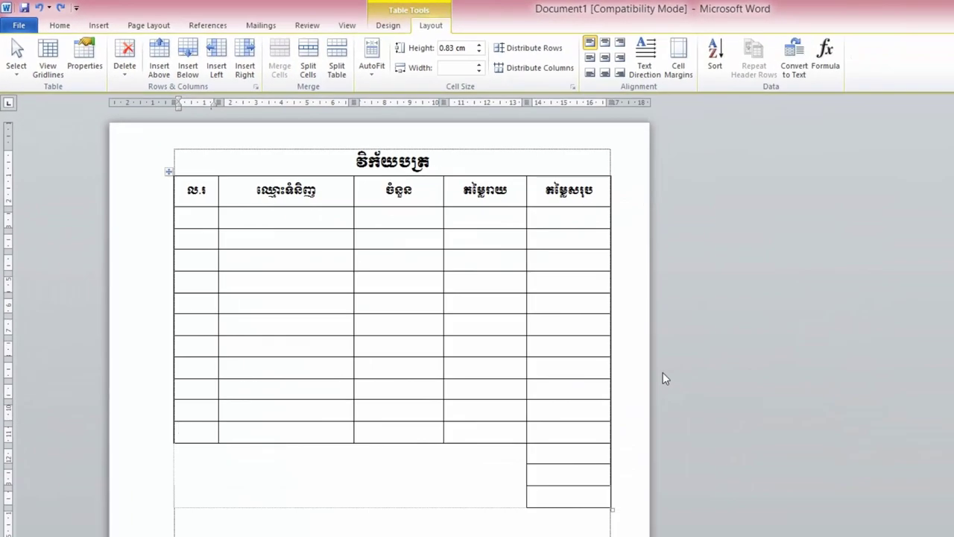
Insert five more blank item rows at the bottom of the invoice table.
click(187, 52)
click(186, 54)
click(186, 56)
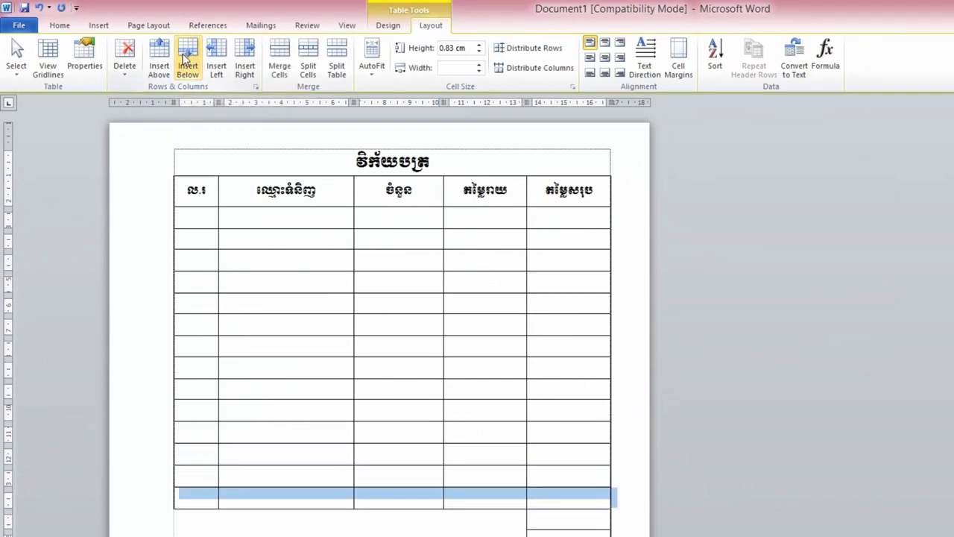
click(185, 58)
click(185, 59)
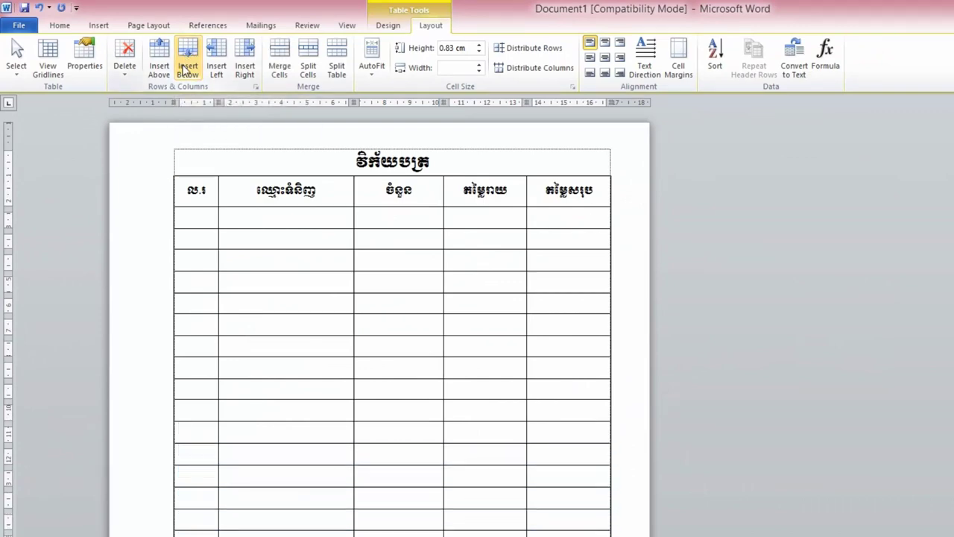
scroll(266, 332, down, 3)
click(205, 452)
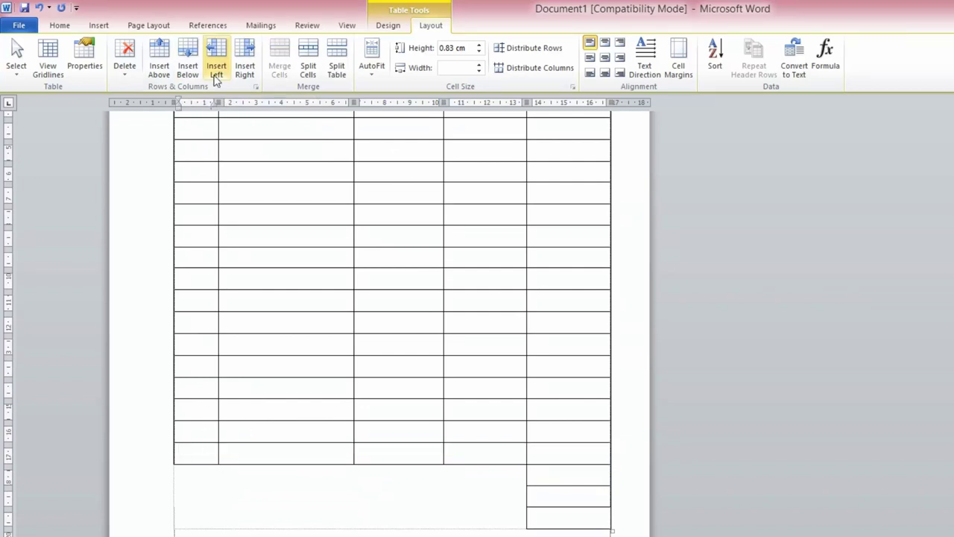
scroll(561, 333, up, 5)
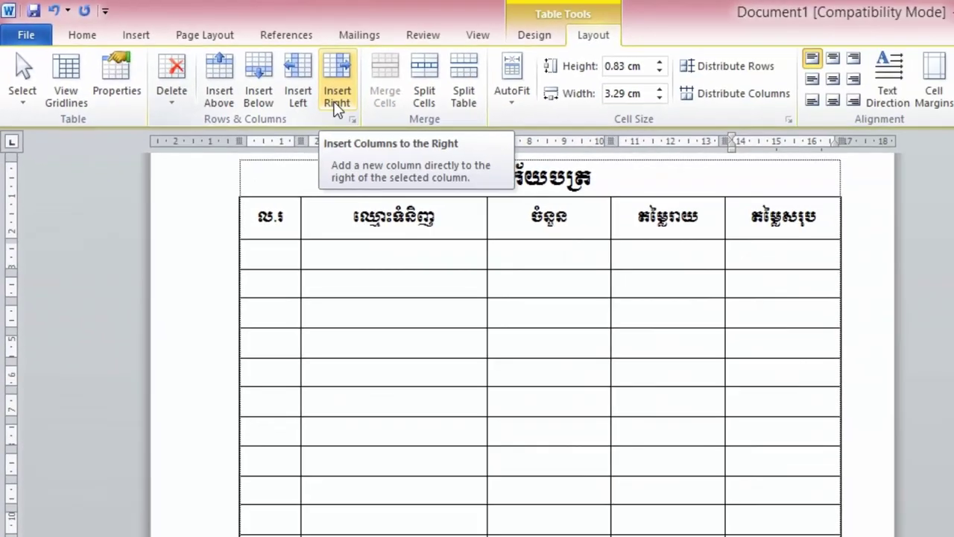
Add a sixth column to the table's right and type the header ផ្សេងៗ.
click(336, 104)
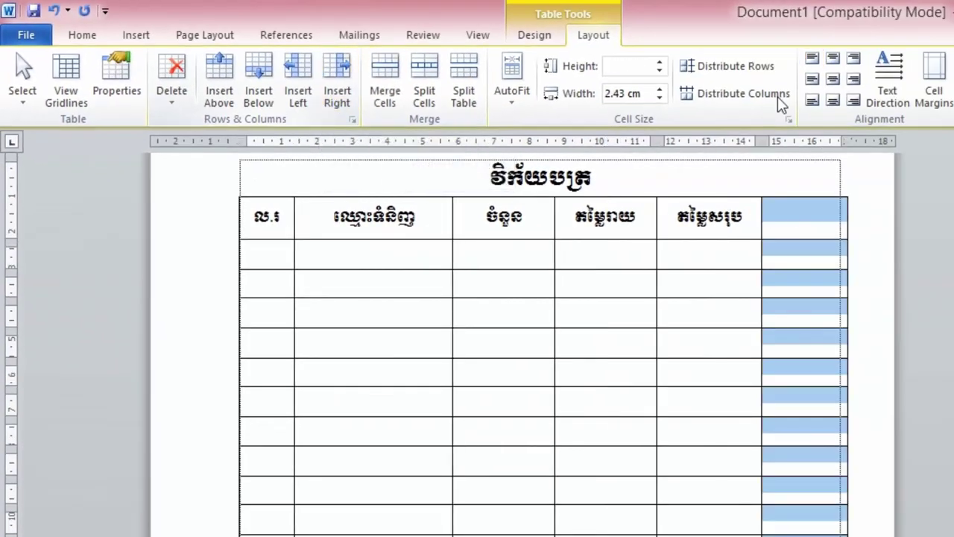
click(813, 230)
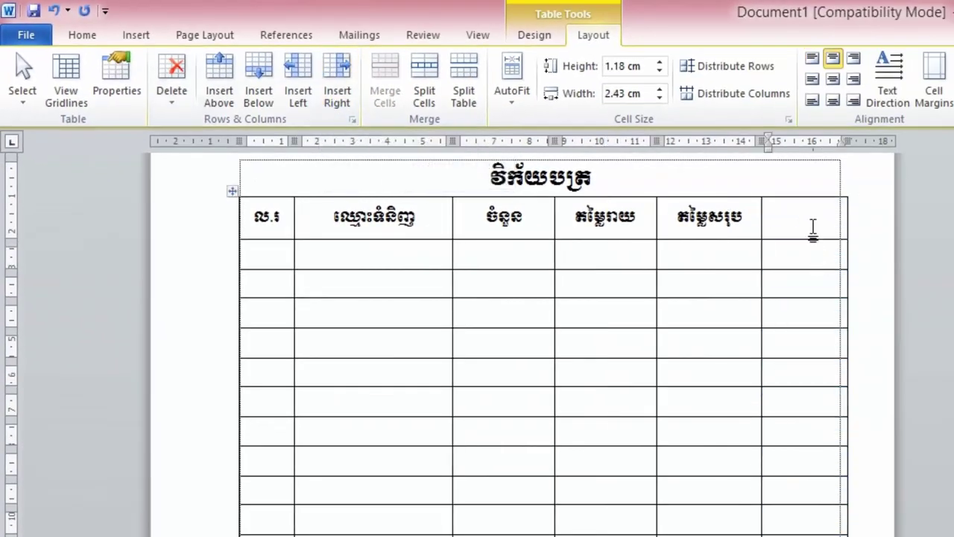
text(ផ្សេ)
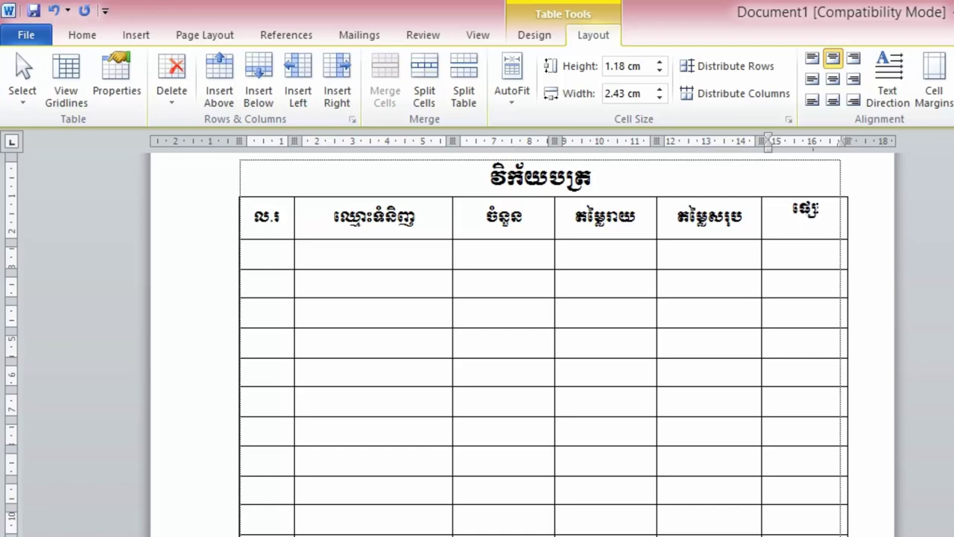
text(ងៗ)
click(823, 302)
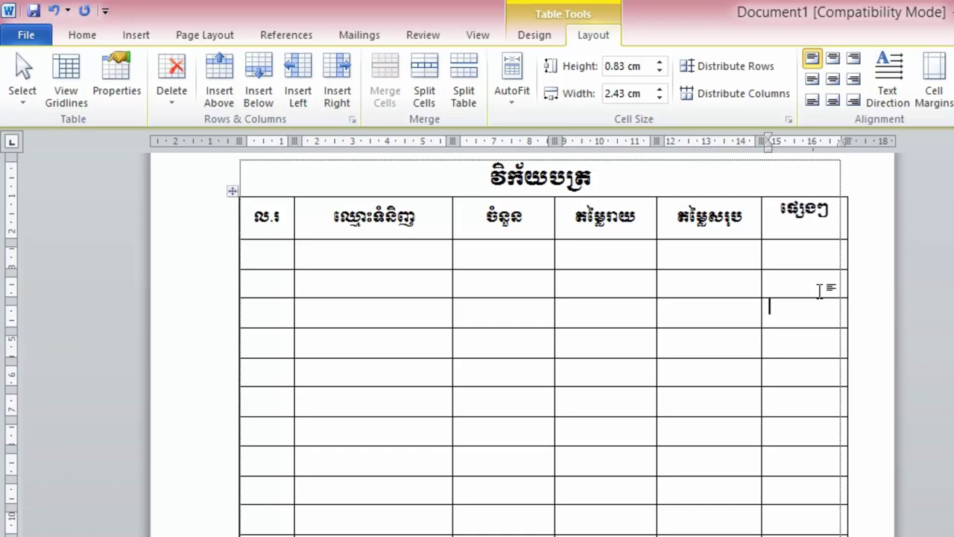
click(805, 213)
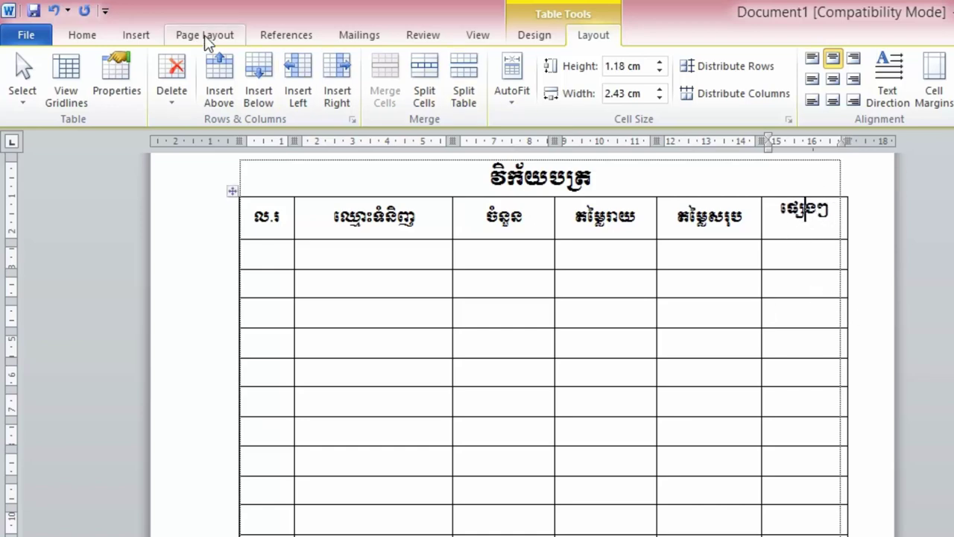
Centre the ផ្សេងៗ header horizontally and vertically in its cell.
click(74, 35)
click(414, 96)
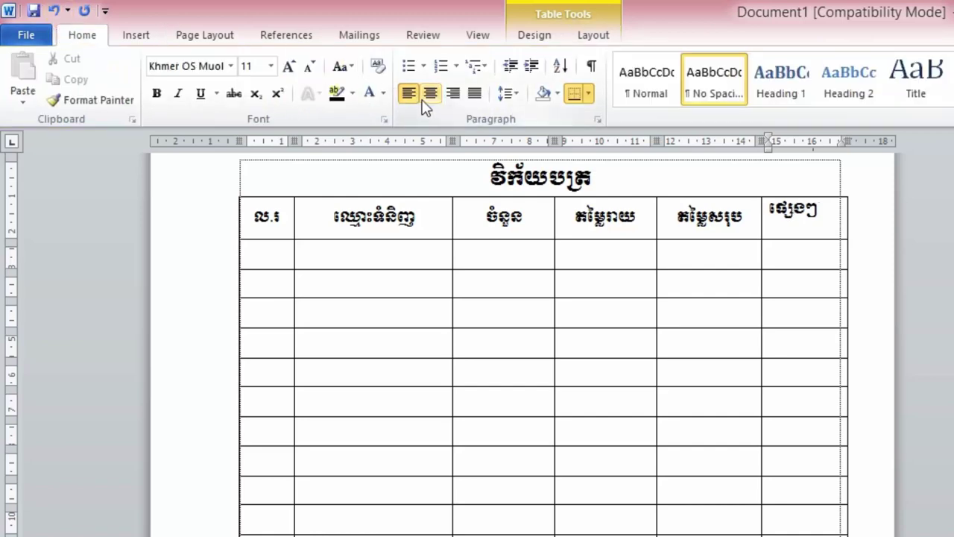
click(430, 93)
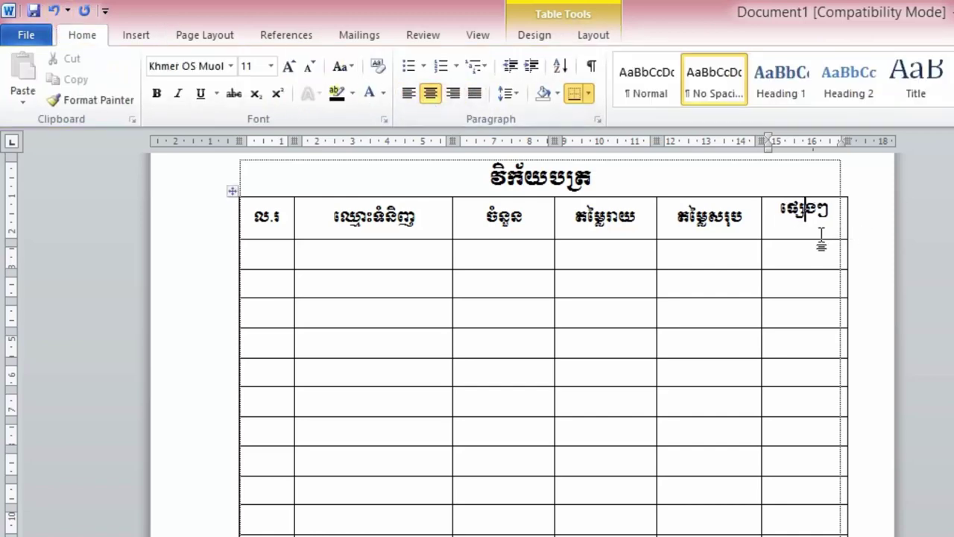
click(596, 37)
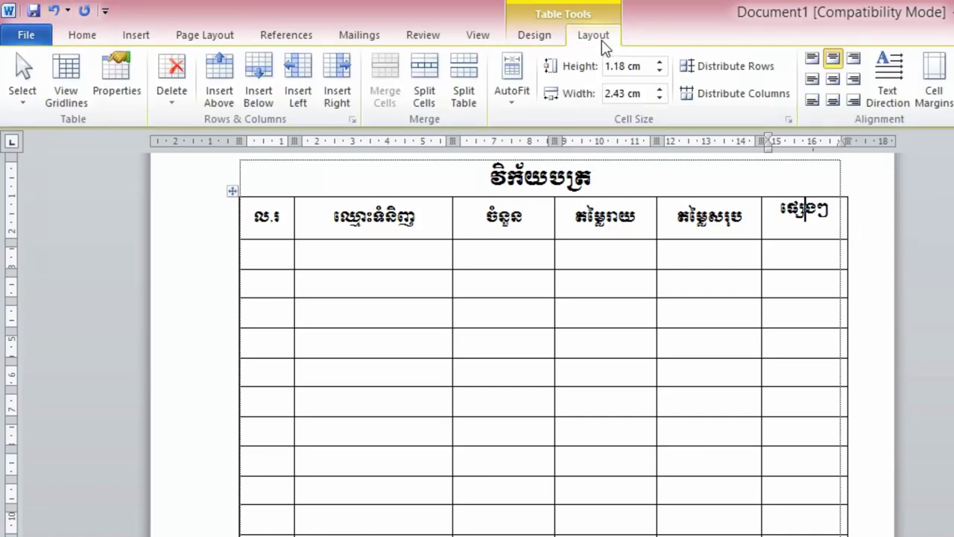
click(833, 78)
click(806, 224)
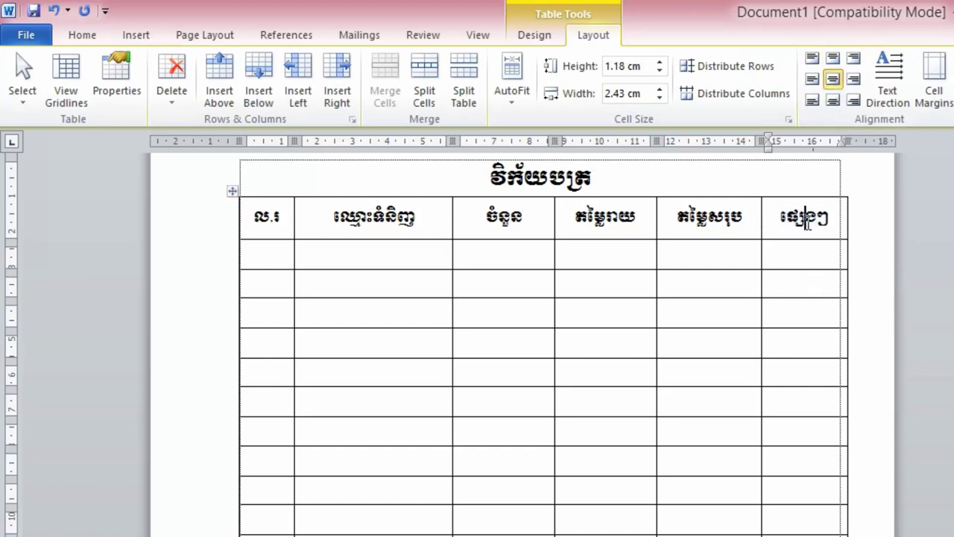
click(731, 332)
scroll(775, 425, down, 3)
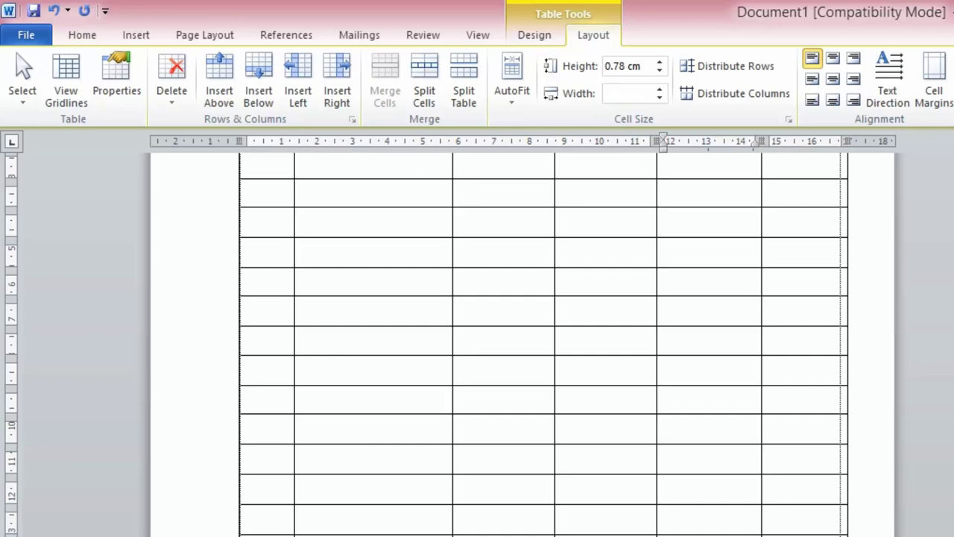
Type សរុប, កក់មុន and ខ្វះ into the three stacked summary cells under column 5.
text(សរ)
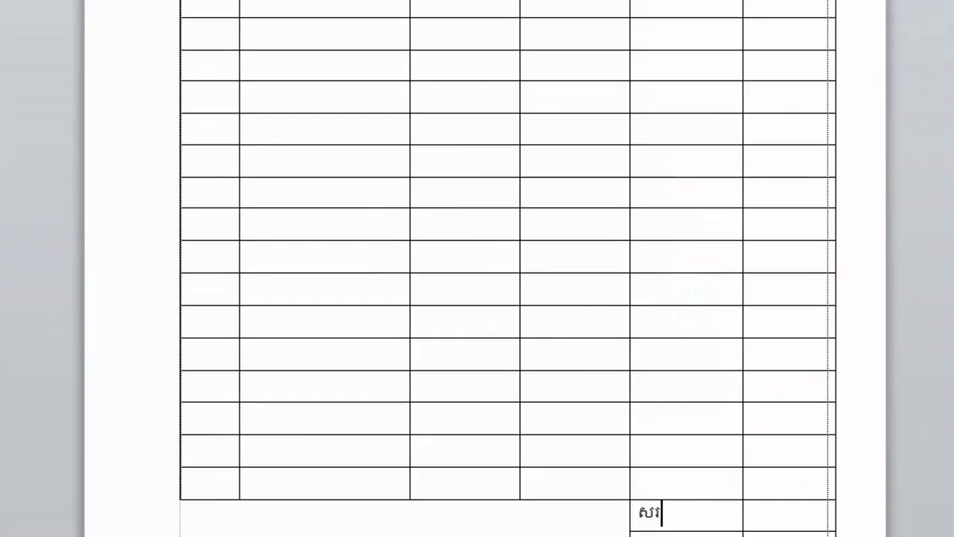
text(ុប)
key(Down)
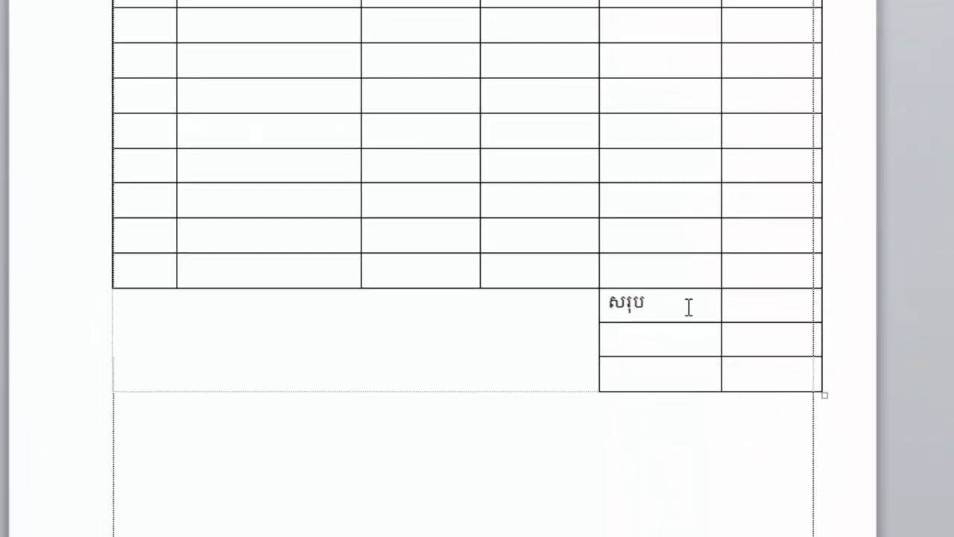
text(កក់មុន)
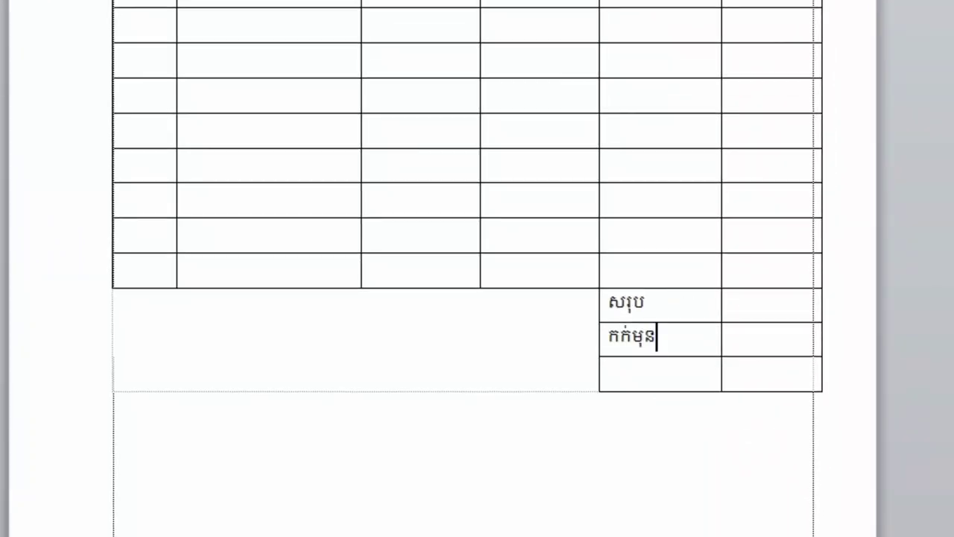
click(630, 383)
text(ខ្វះ)
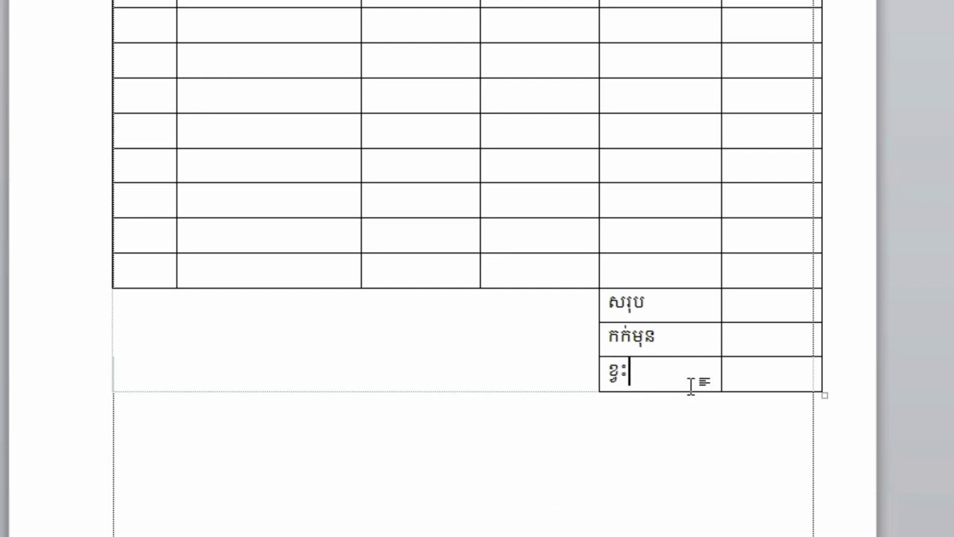
Select the three summary label cells and apply the Khmer OS Siemreap font.
drag(684, 390, 684, 392)
scroll(684, 387, up, 3)
scroll(686, 384, down, 4)
drag(678, 256, 676, 326)
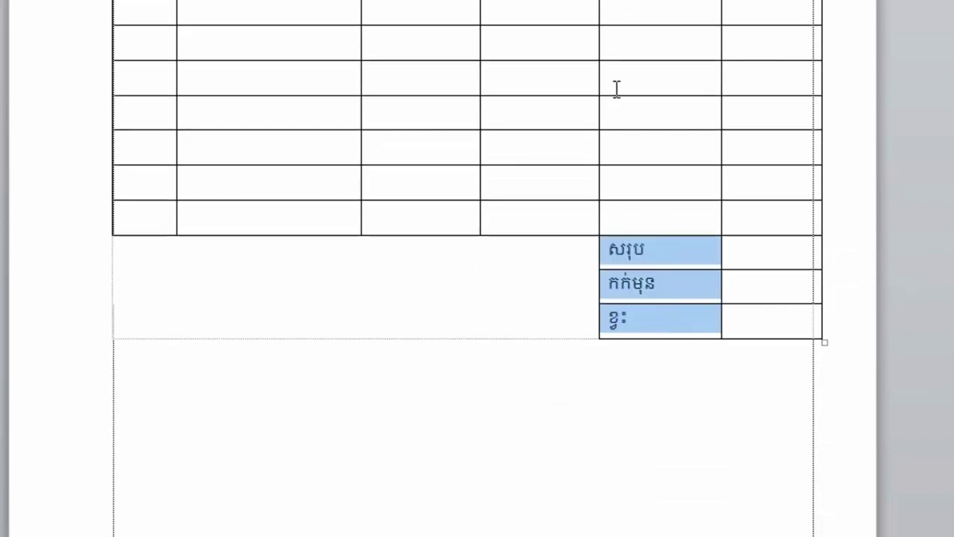
click(165, 47)
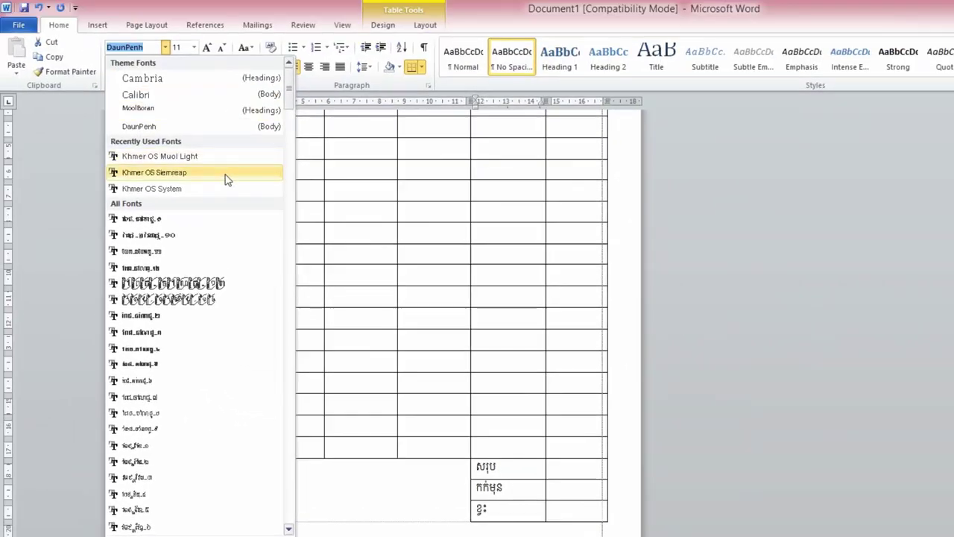
click(228, 179)
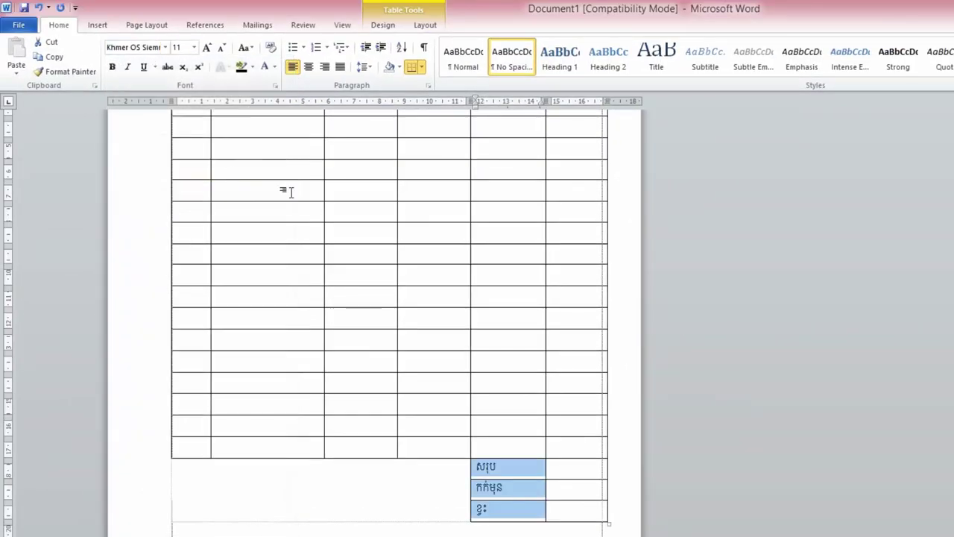
Switch the summary labels' font to Khmer OS Content instead.
click(165, 47)
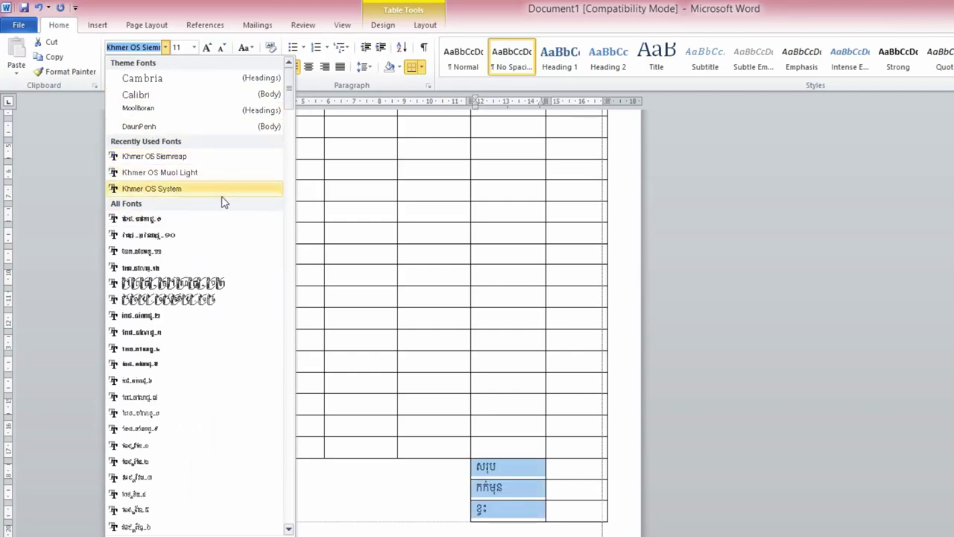
drag(289, 85, 296, 226)
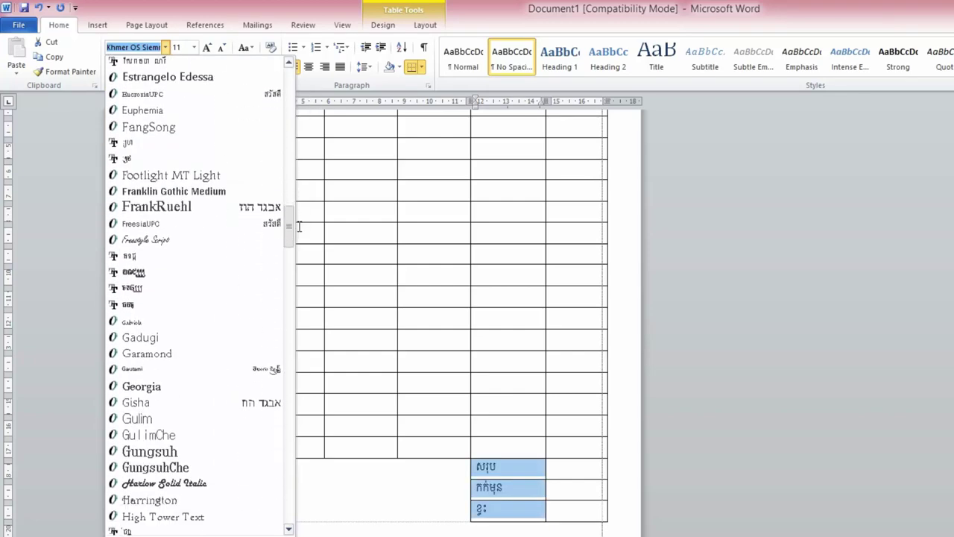
click(300, 269)
click(165, 47)
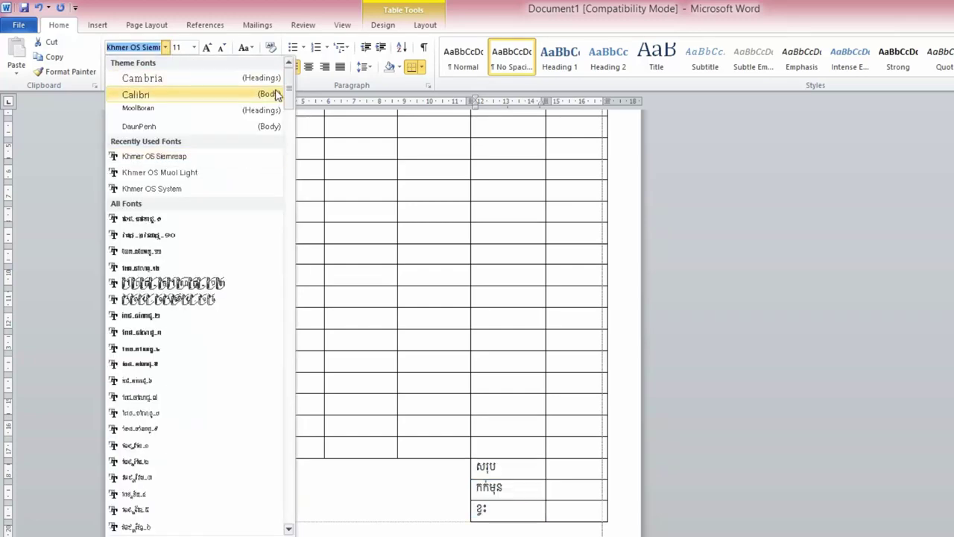
drag(289, 94, 291, 284)
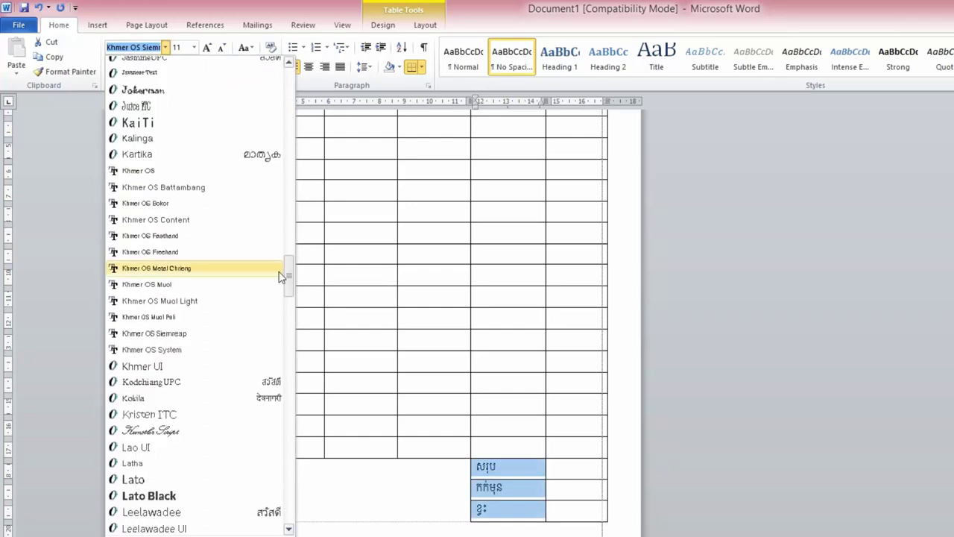
click(194, 221)
click(440, 207)
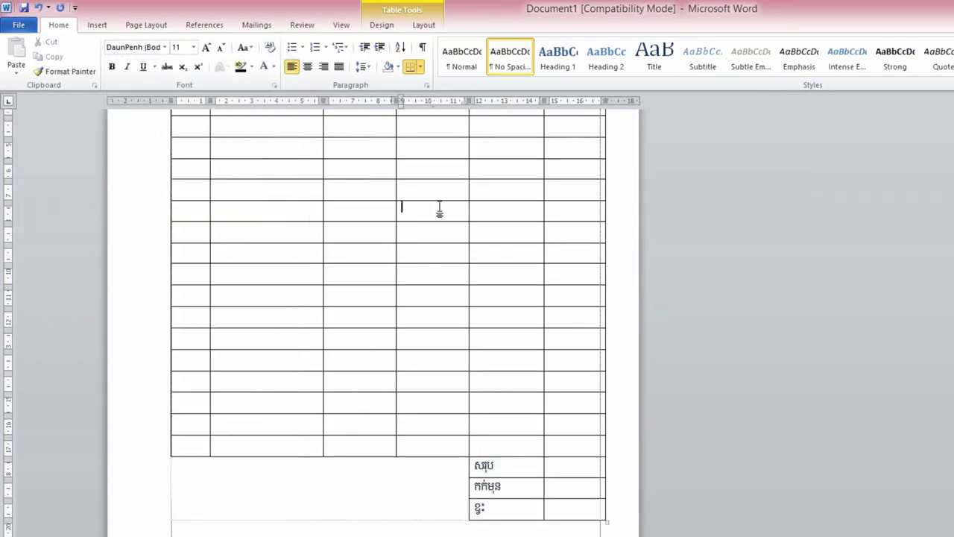
scroll(442, 211, up, 3)
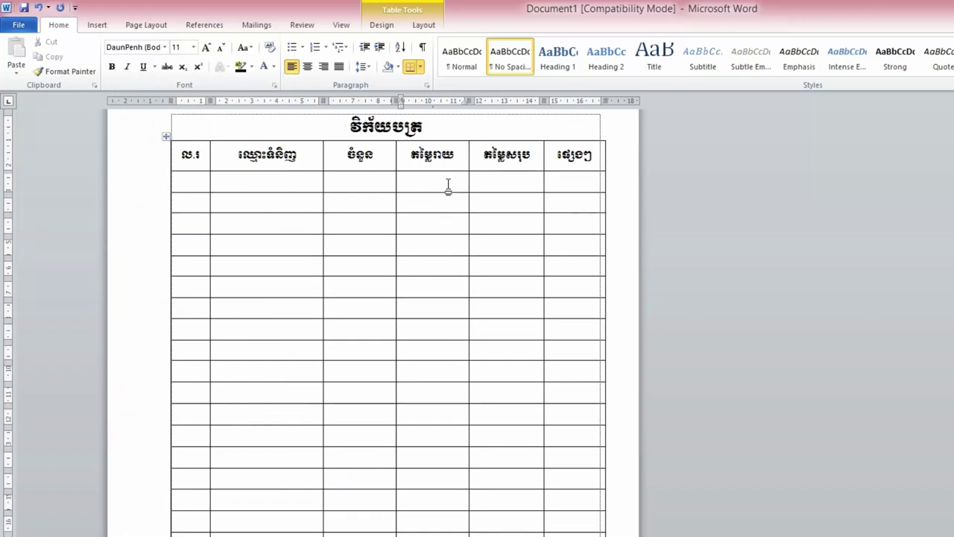
scroll(450, 254, up, 1)
click(432, 212)
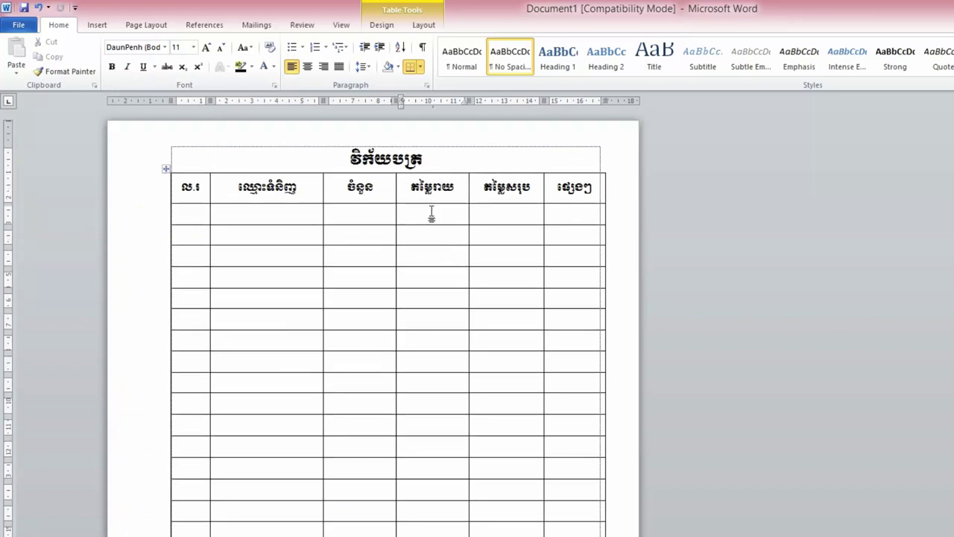